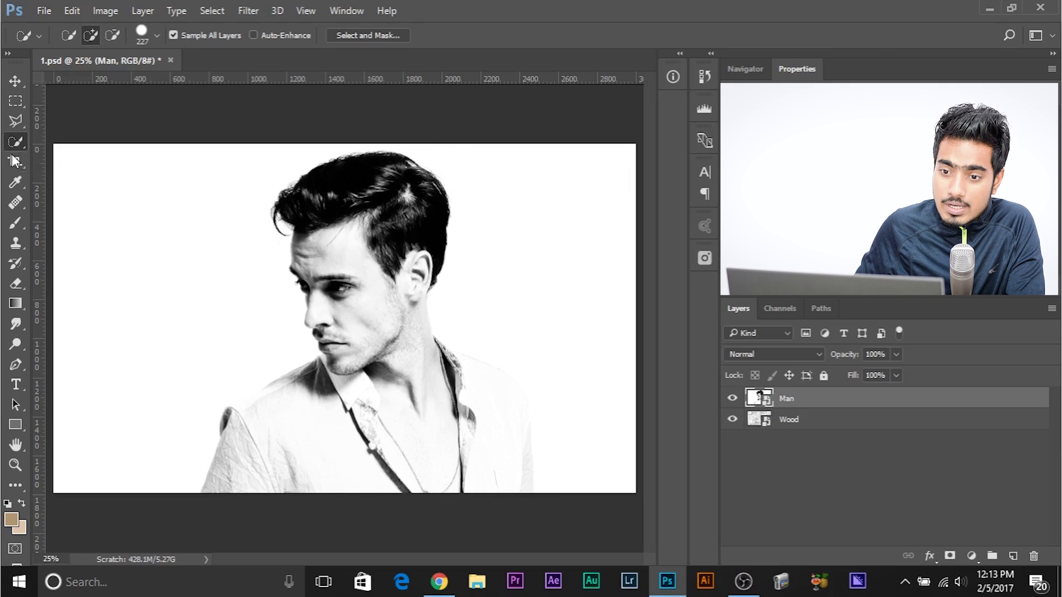
# - Select the man's head, then clear it and toggle the Man layer to preview the wood texture
pyautogui.moveTo(374, 258)
pyautogui.mouseDown()
pyautogui.moveTo(352, 224)
pyautogui.moveTo(346, 299)
pyautogui.moveTo(371, 354)
pyautogui.moveTo(407, 399)
pyautogui.moveTo(465, 387)
pyautogui.moveTo(504, 425)
pyautogui.mouseUp()
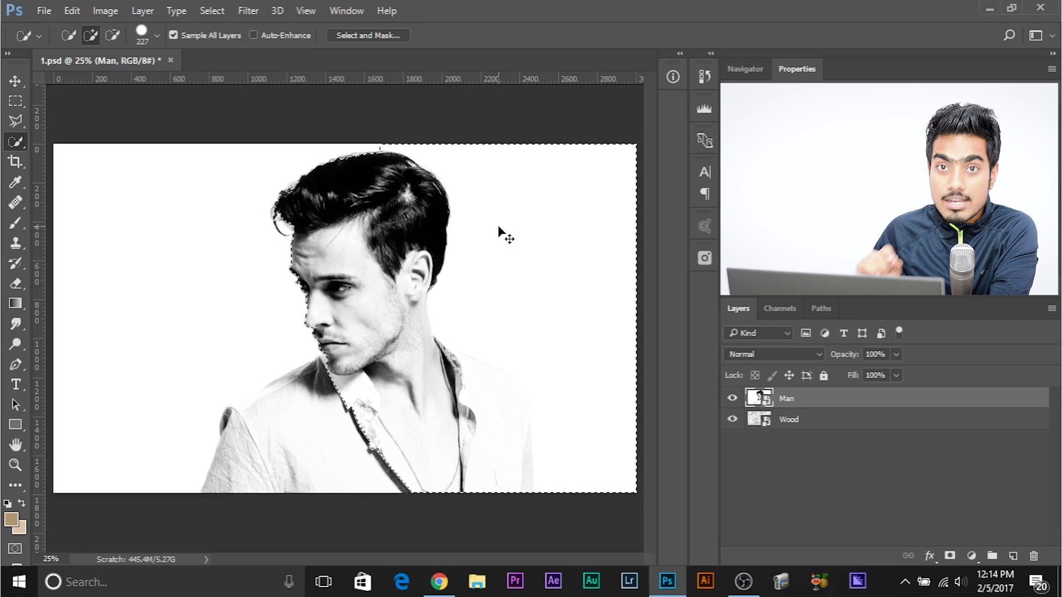
pyautogui.hotkey('ctrl', 'd')
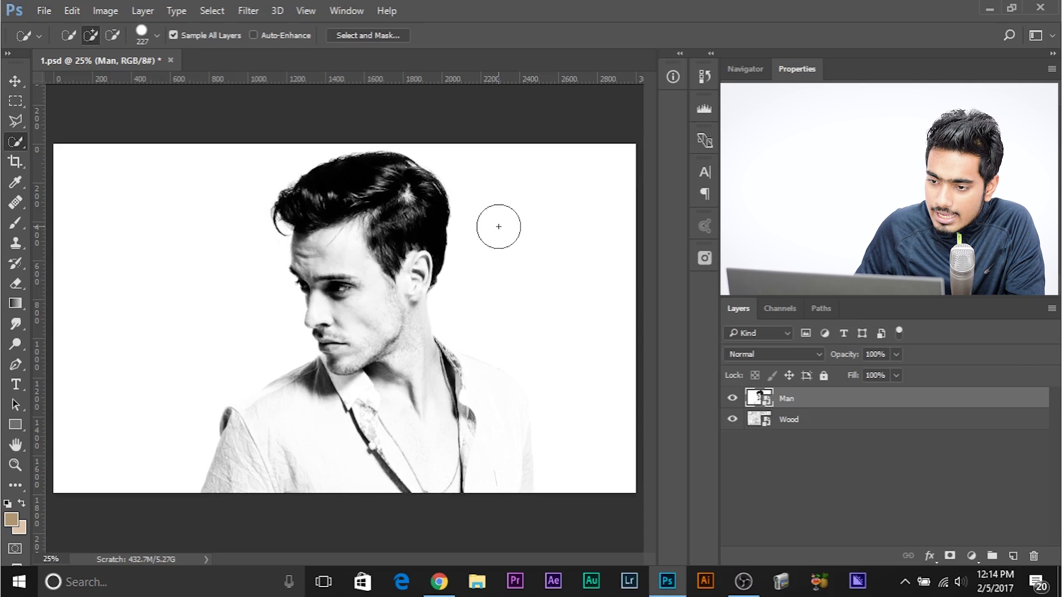
pyautogui.click(733, 398)
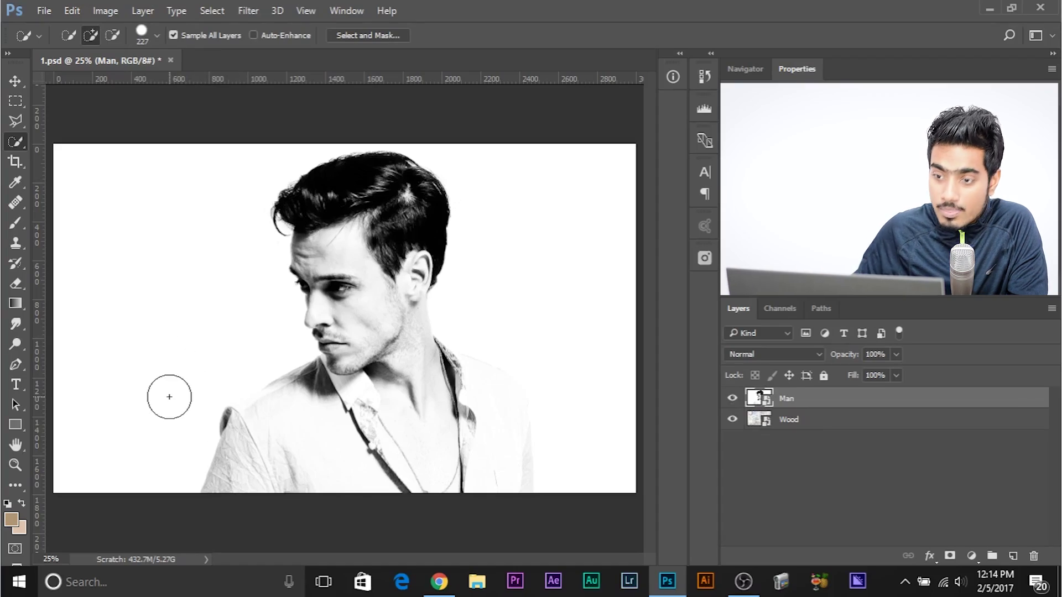
pyautogui.click(730, 398)
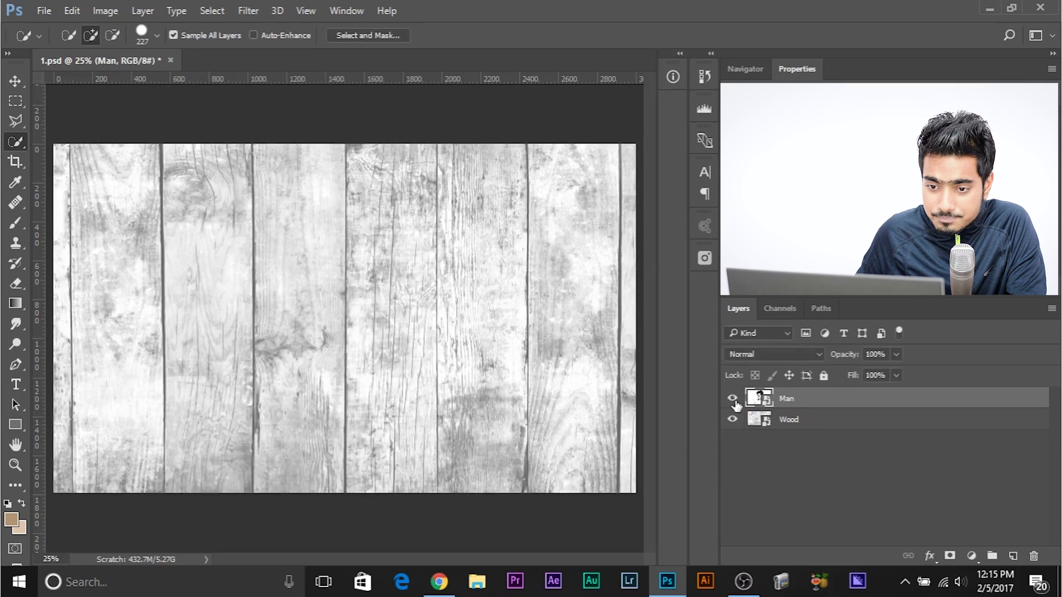
pyautogui.click(730, 398)
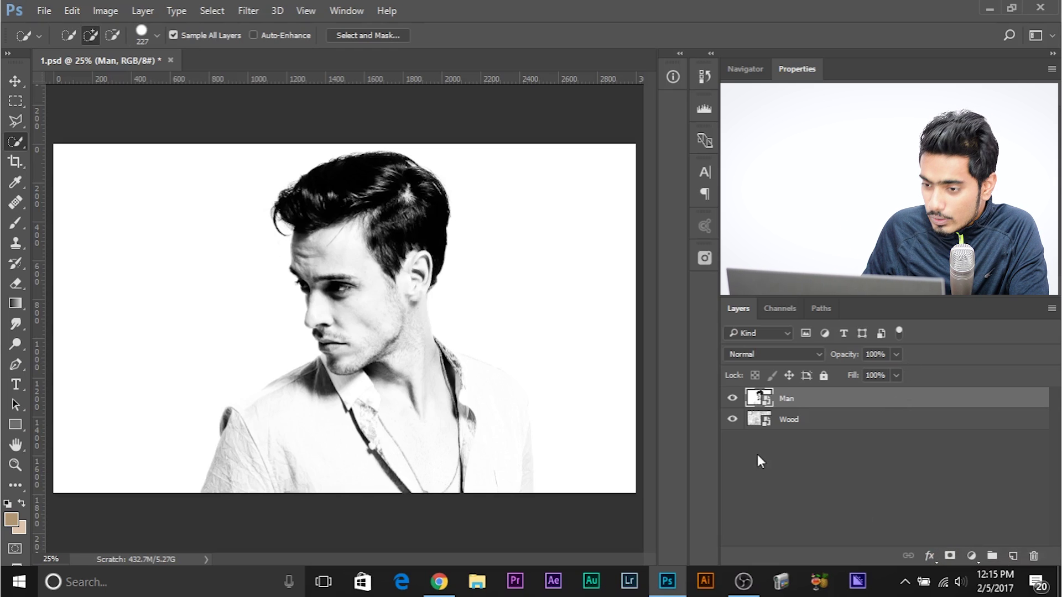
# - Add a Levels adjustment layer and raise its black input to 179
pyautogui.click(971, 555)
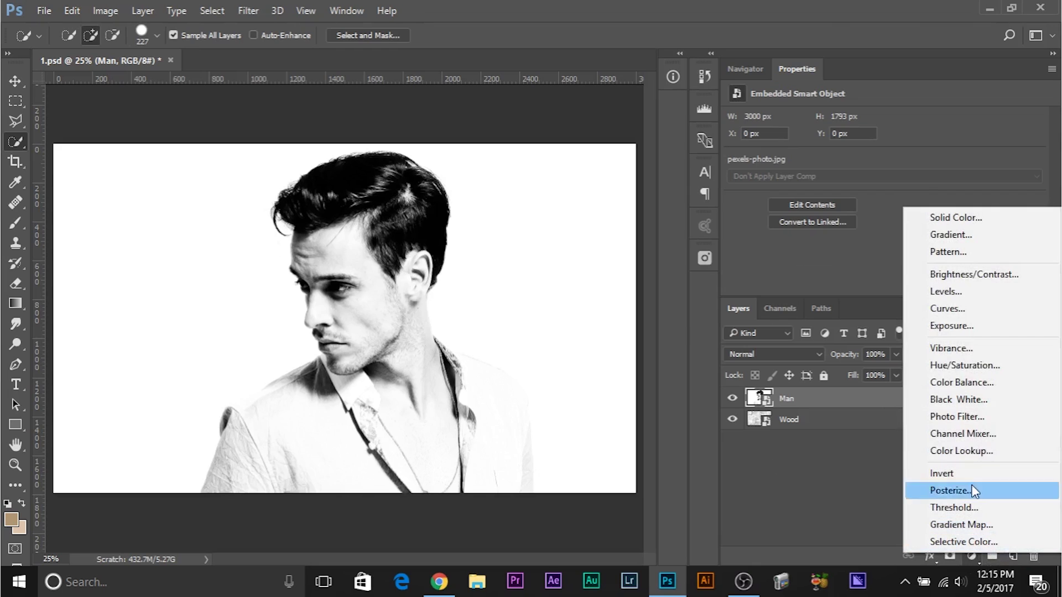
pyautogui.click(961, 293)
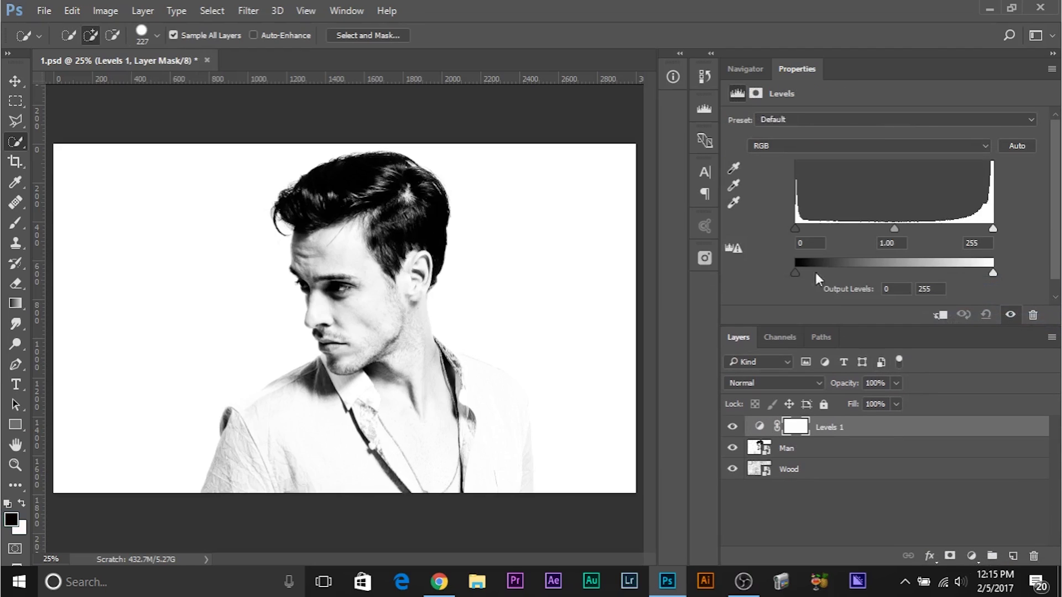
pyautogui.moveTo(794, 229); pyautogui.dragTo(883, 227)
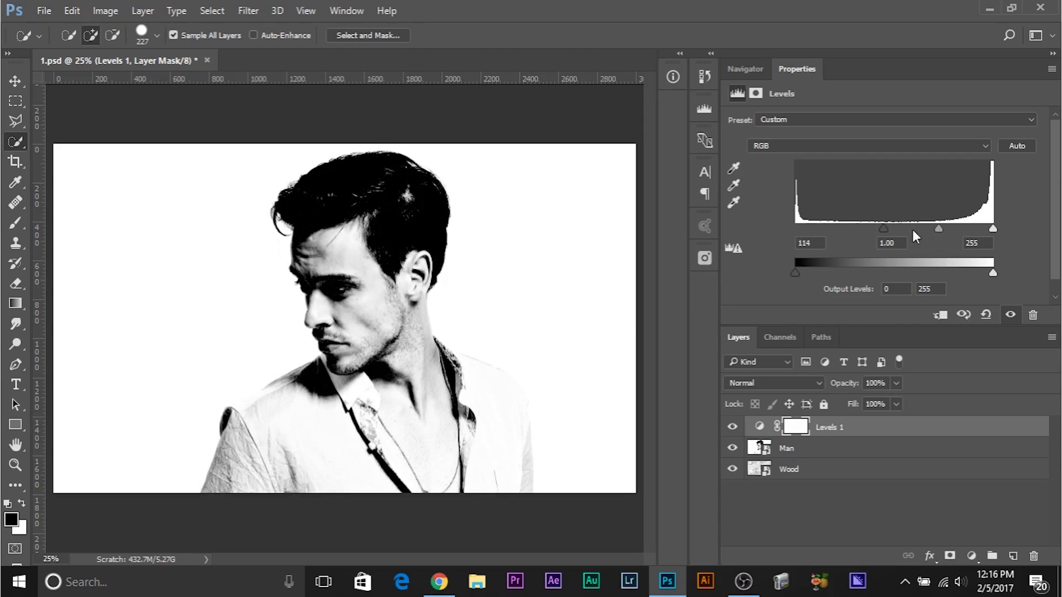
pyautogui.moveTo(882, 229); pyautogui.dragTo(993, 255)
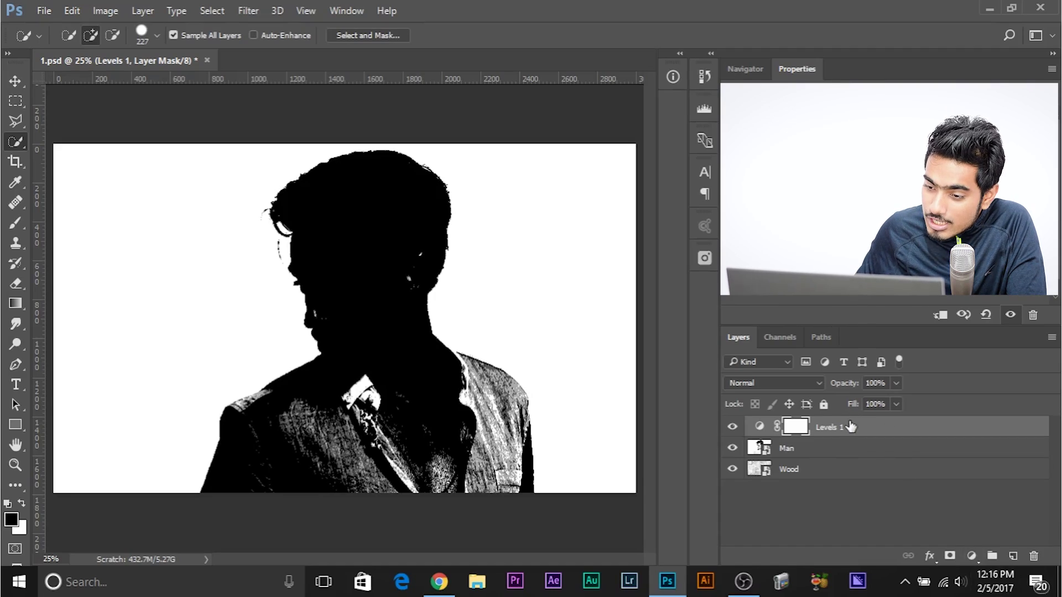
pyautogui.moveTo(850, 426); pyautogui.dragTo(876, 431)
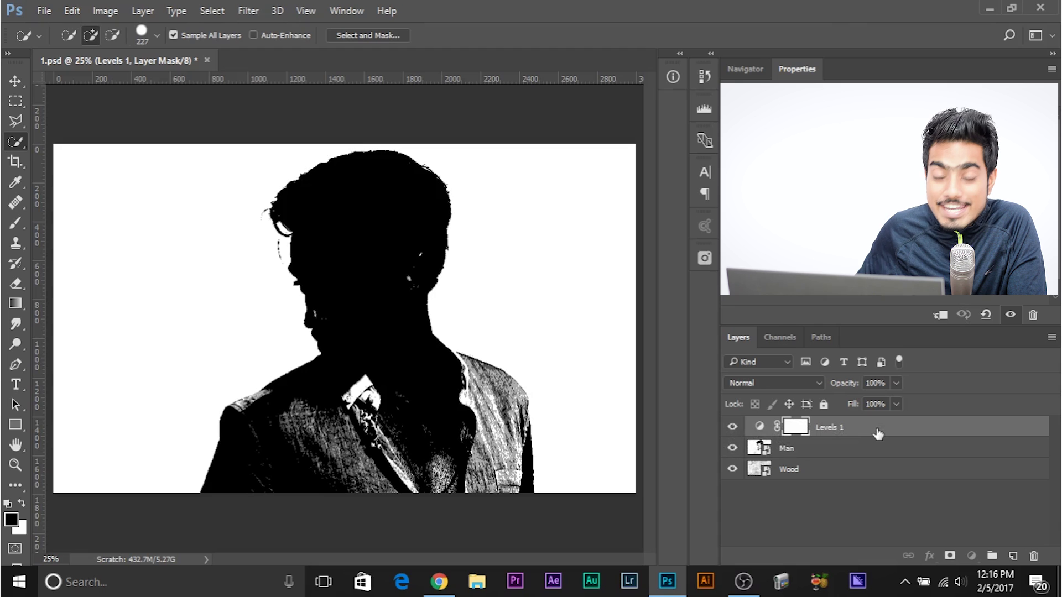
# - On the Man layer, quick-select the silhouette from the head down, zooming in on the shoulder
pyautogui.click(826, 448)
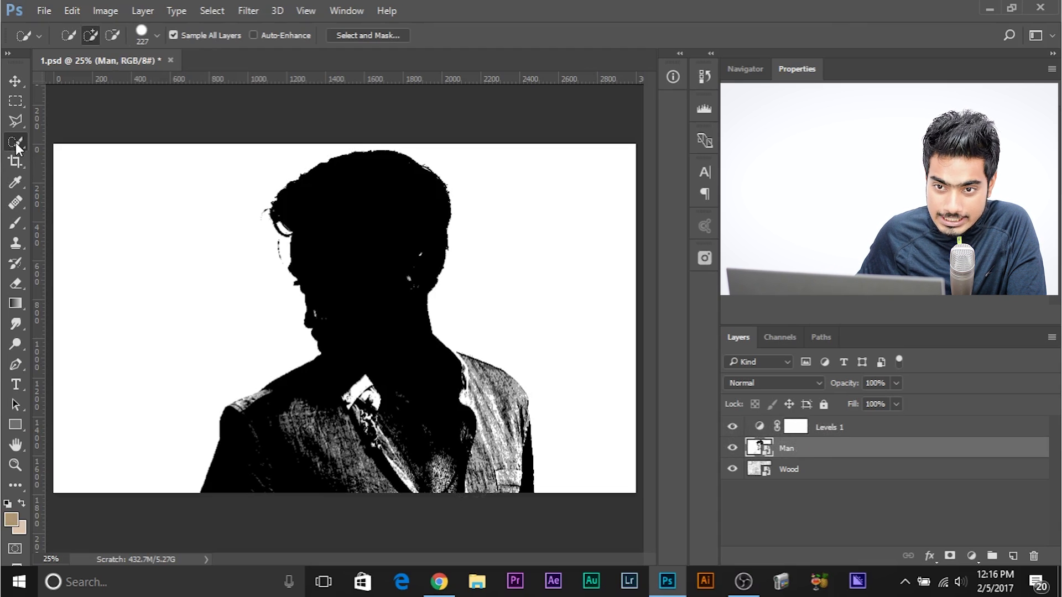
pyautogui.moveTo(360, 202)
pyautogui.mouseDown()
pyautogui.moveTo(401, 381)
pyautogui.moveTo(419, 398)
pyautogui.moveTo(452, 386)
pyautogui.moveTo(491, 399)
pyautogui.moveTo(505, 473)
pyautogui.moveTo(347, 478)
pyautogui.mouseUp()
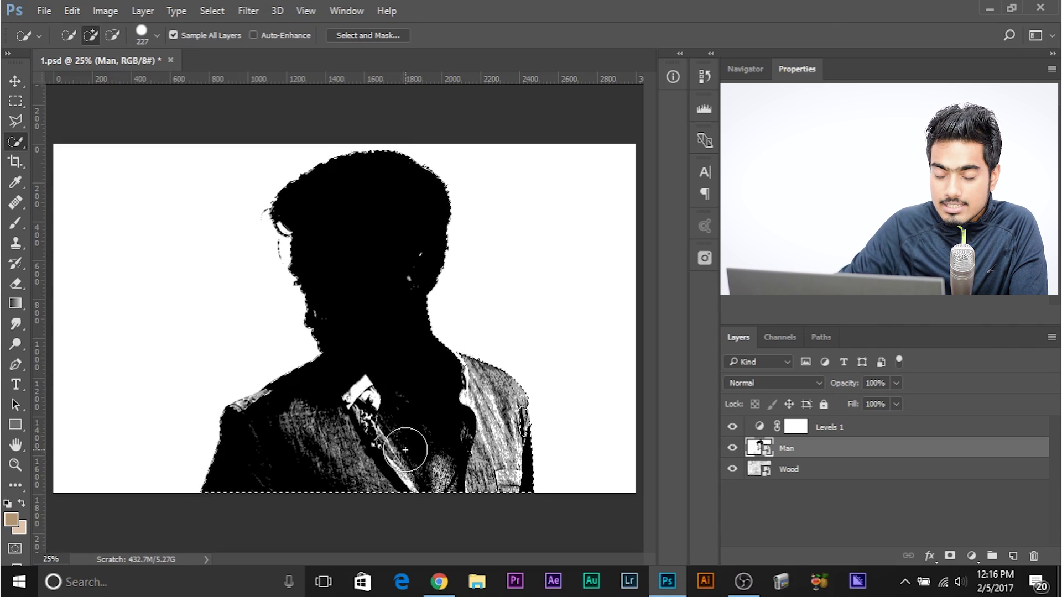
pyautogui.hotkey('ctrl', '+')
pyautogui.hotkey('ctrl', '+')
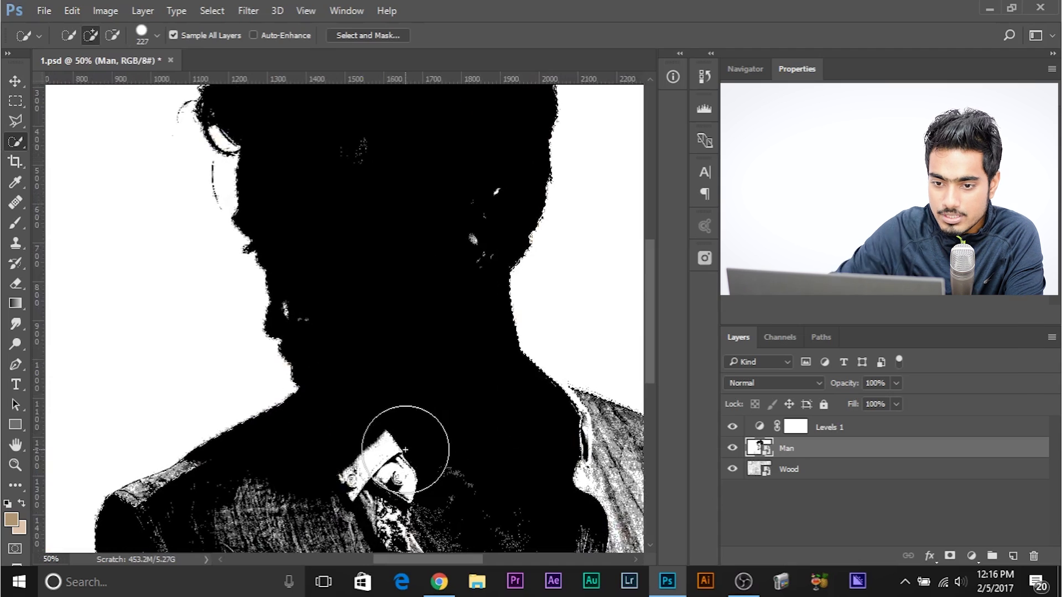
pyautogui.moveTo(405, 447); pyautogui.dragTo(400, 496)
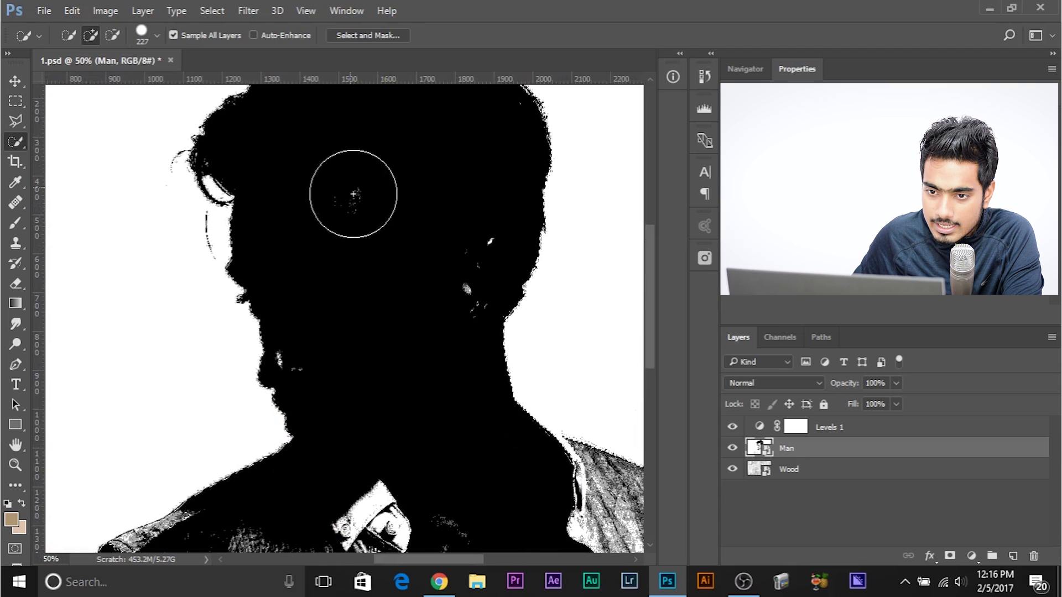
pyautogui.moveTo(547, 532); pyautogui.dragTo(419, 346)
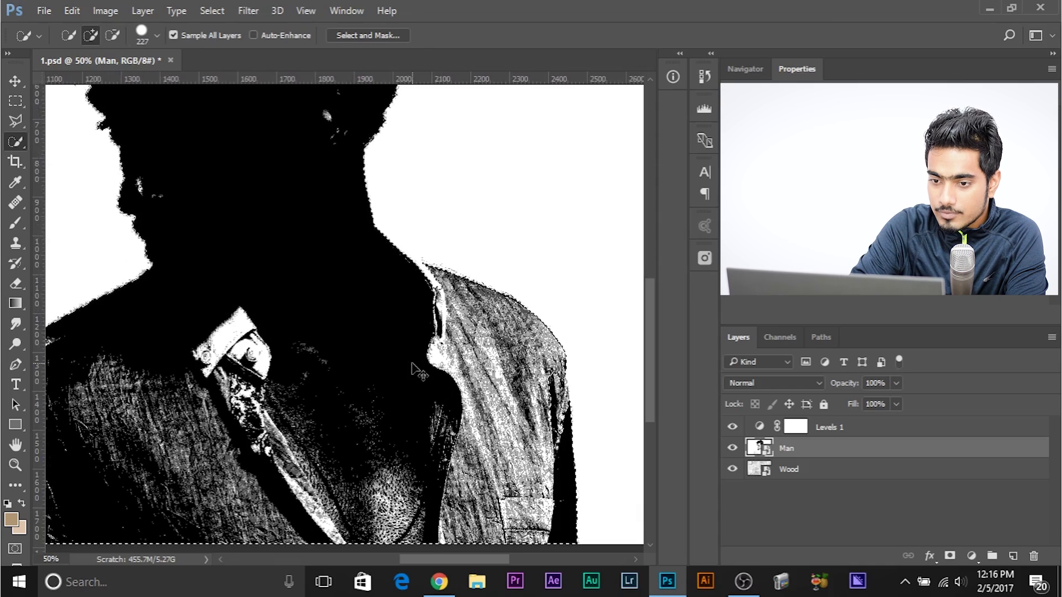
pyautogui.scroll(1, 413, 368)
pyautogui.scroll(2, 415, 368)
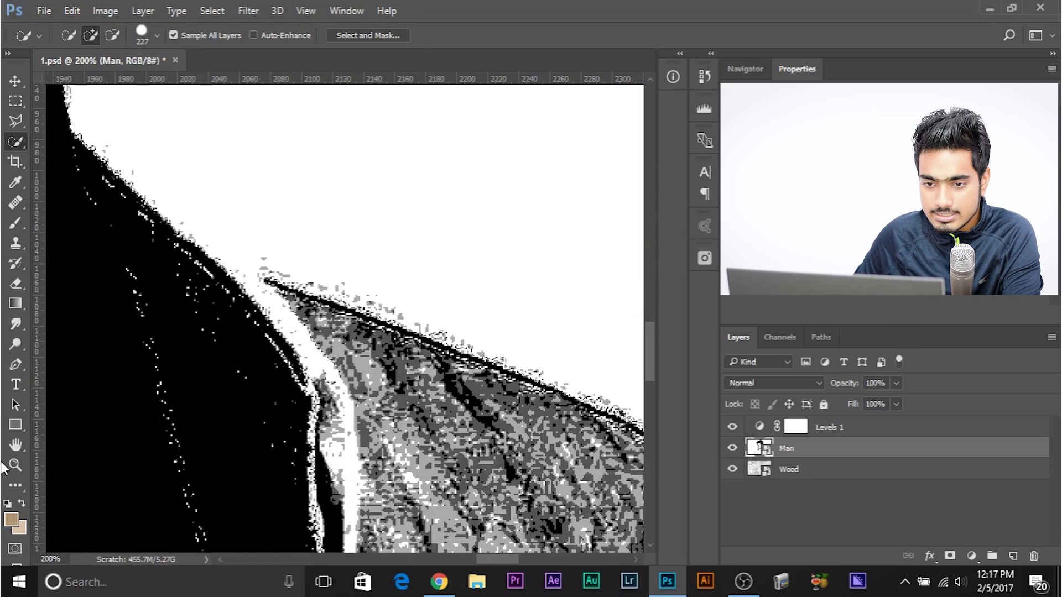
# - Extend the selection along the shoulder edges using brush sizes 55, 21 and 78
pyautogui.moveTo(346, 351); pyautogui.dragTo(243, 354)
pyautogui.moveTo(219, 301); pyautogui.dragTo(293, 382)
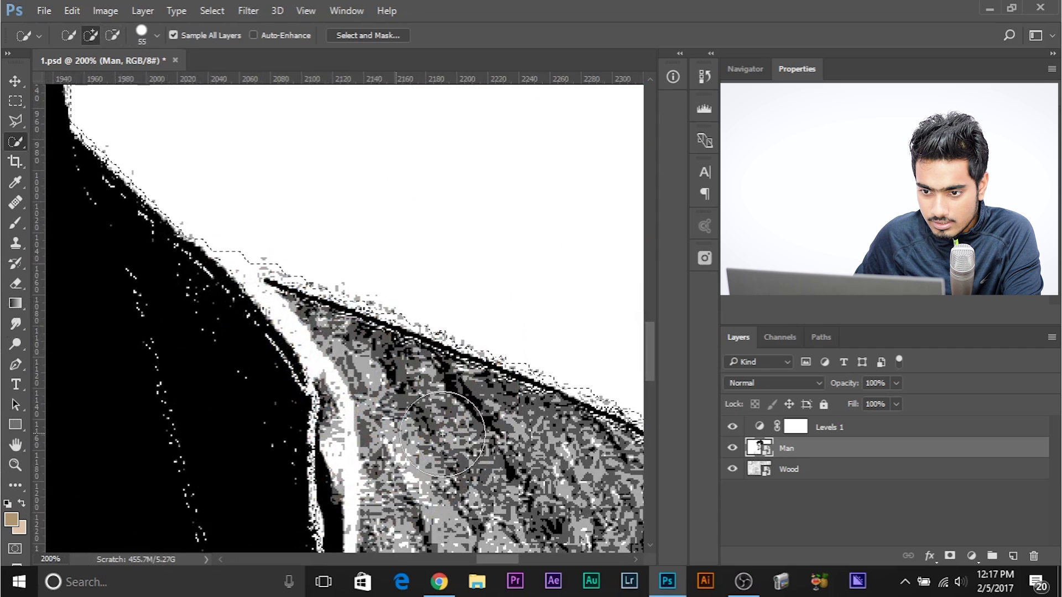
pyautogui.moveTo(488, 447); pyautogui.dragTo(460, 444)
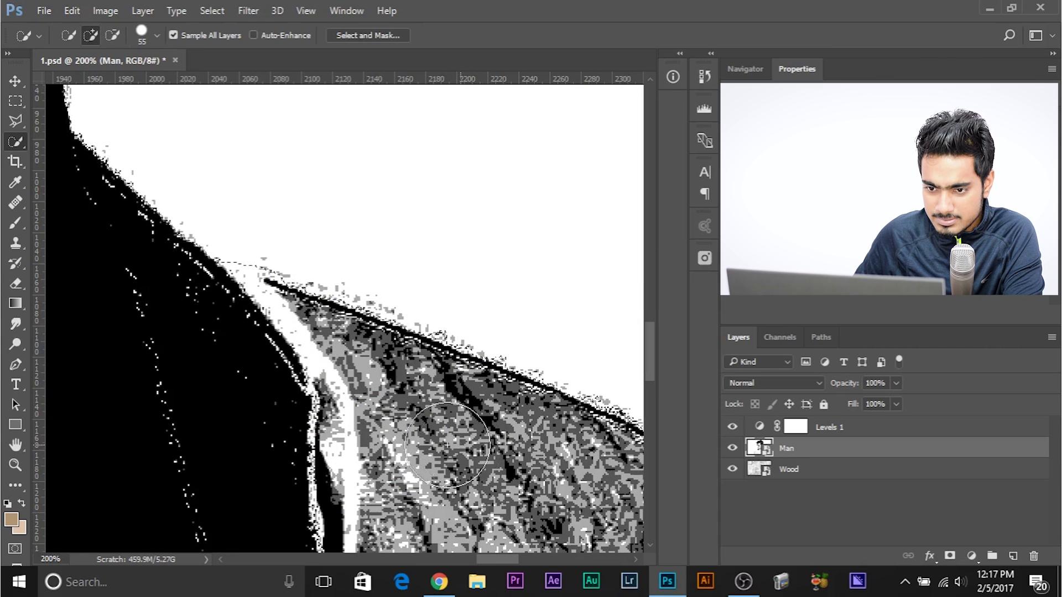
pyautogui.moveTo(398, 393); pyautogui.dragTo(368, 391)
pyautogui.moveTo(297, 307); pyautogui.dragTo(427, 344)
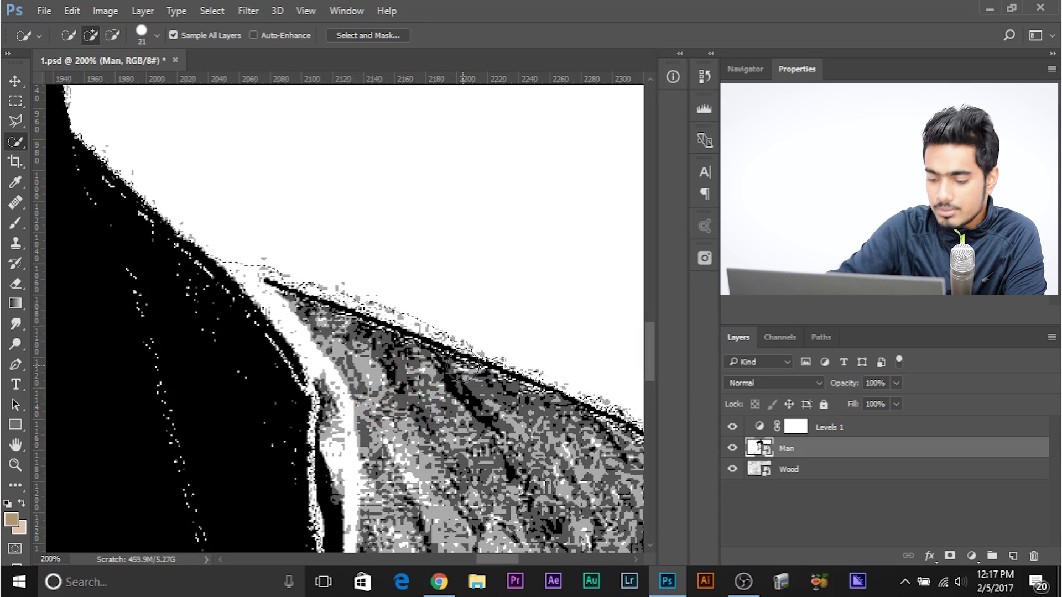
pyautogui.hotkey('ctrl', '-')
pyautogui.hotkey('ctrl', '-')
pyautogui.hotkey('ctrl', '-')
pyautogui.hotkey('ctrl', '-')
pyautogui.hotkey('ctrl', '-')
pyautogui.hotkey('ctrl', '-')
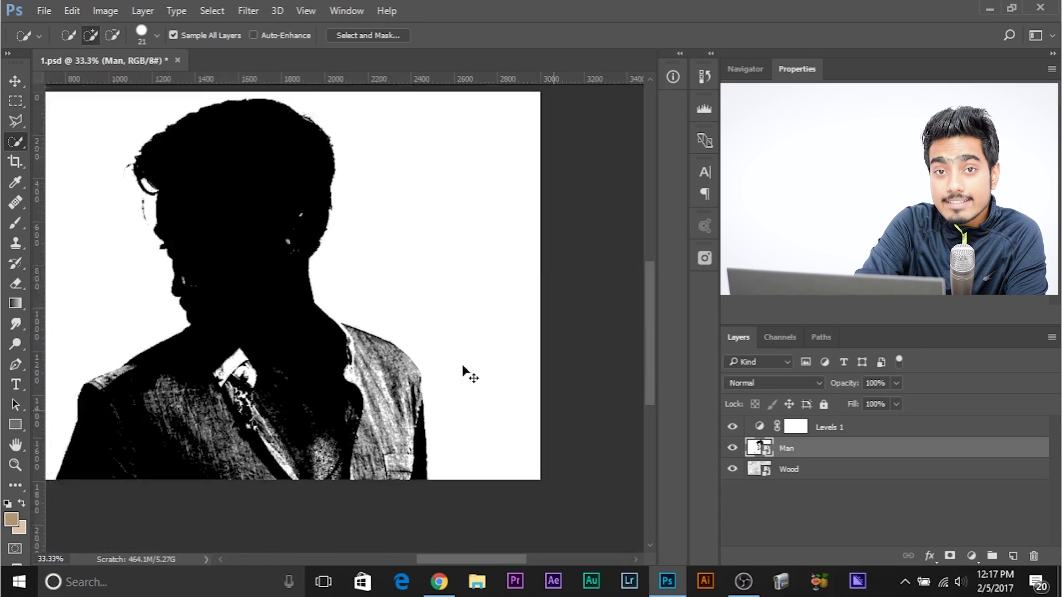
pyautogui.hotkey('ctrl', '+')
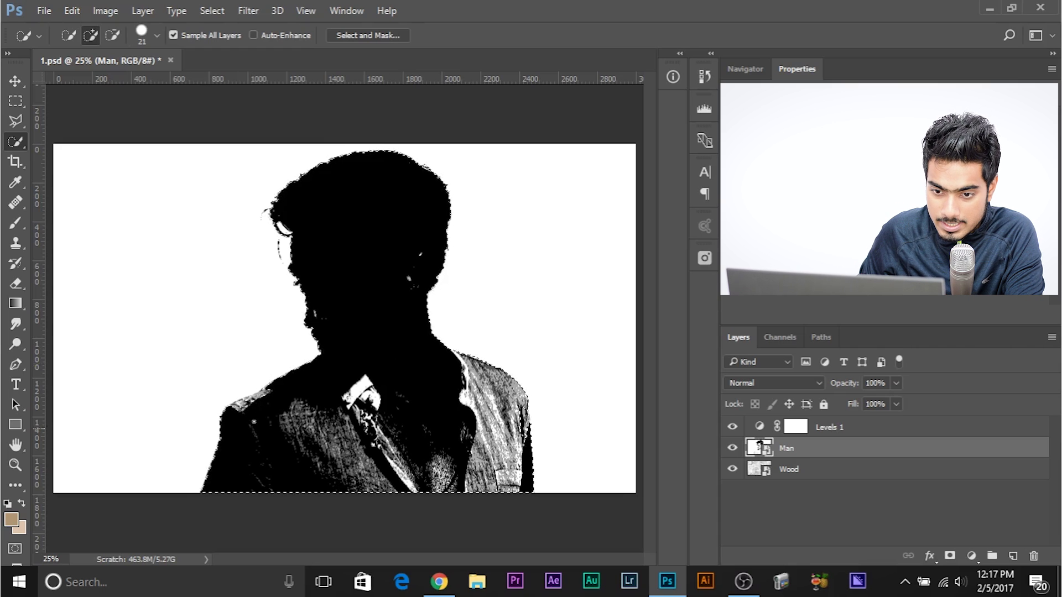
pyautogui.hotkey('ctrl', '+')
pyautogui.hotkey('ctrl', '+')
pyautogui.hotkey('ctrl', '+')
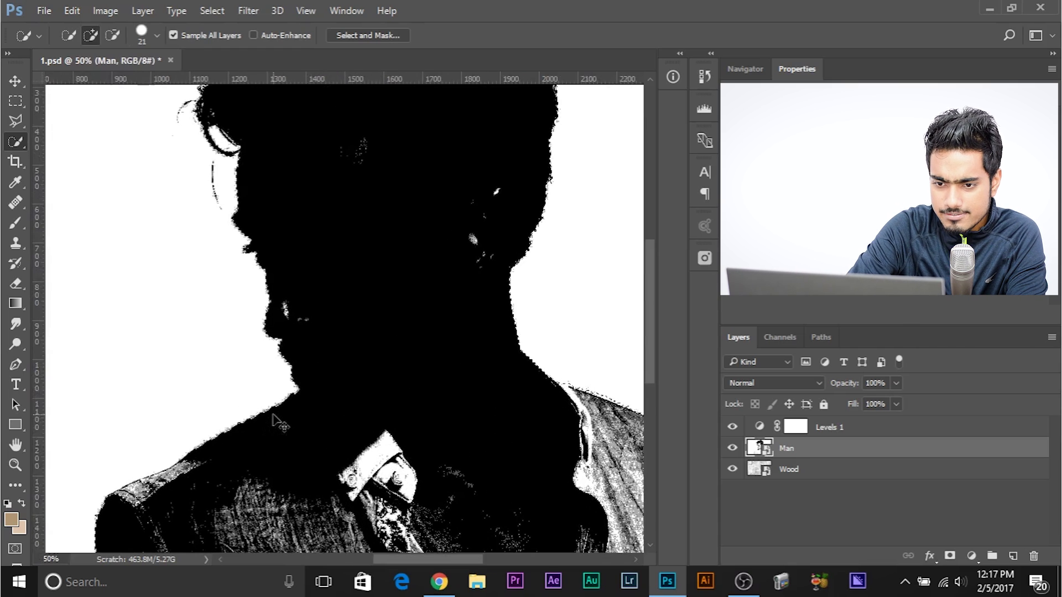
pyautogui.moveTo(182, 259); pyautogui.dragTo(358, 130)
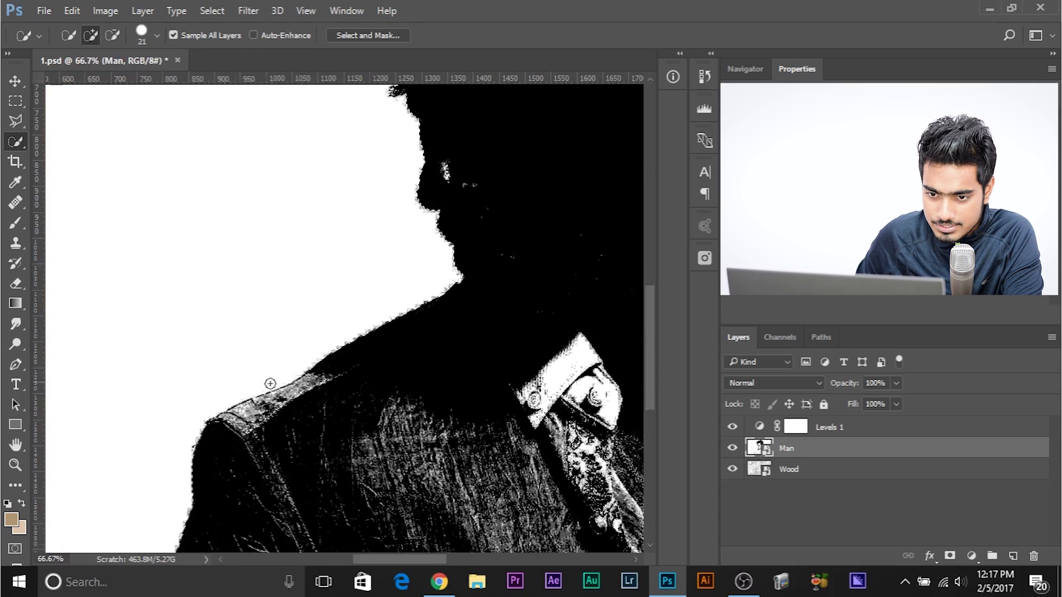
pyautogui.moveTo(330, 373); pyautogui.dragTo(339, 384)
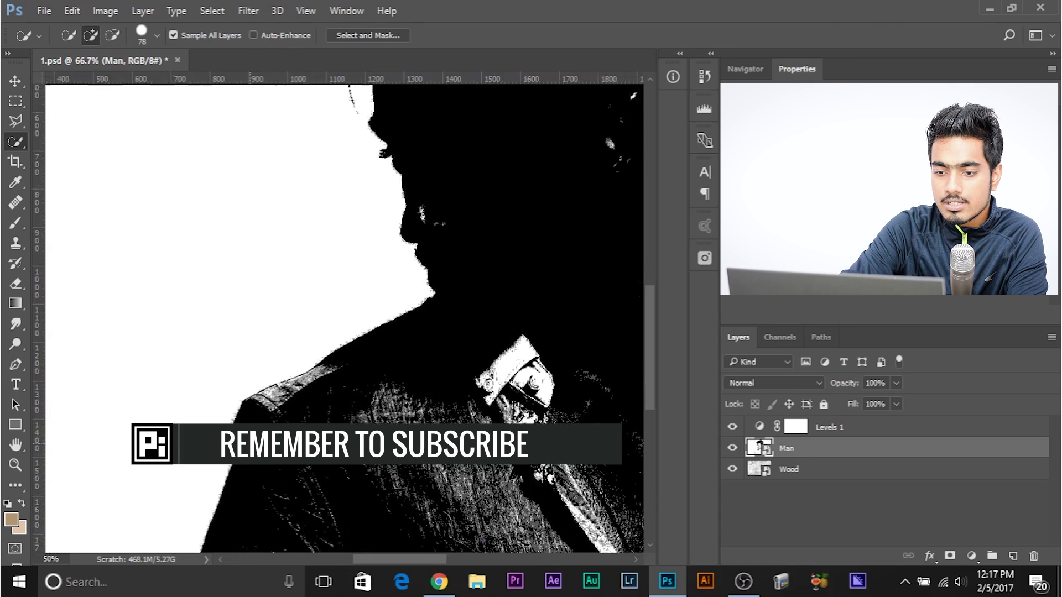
pyautogui.scroll(-3, 250, 436)
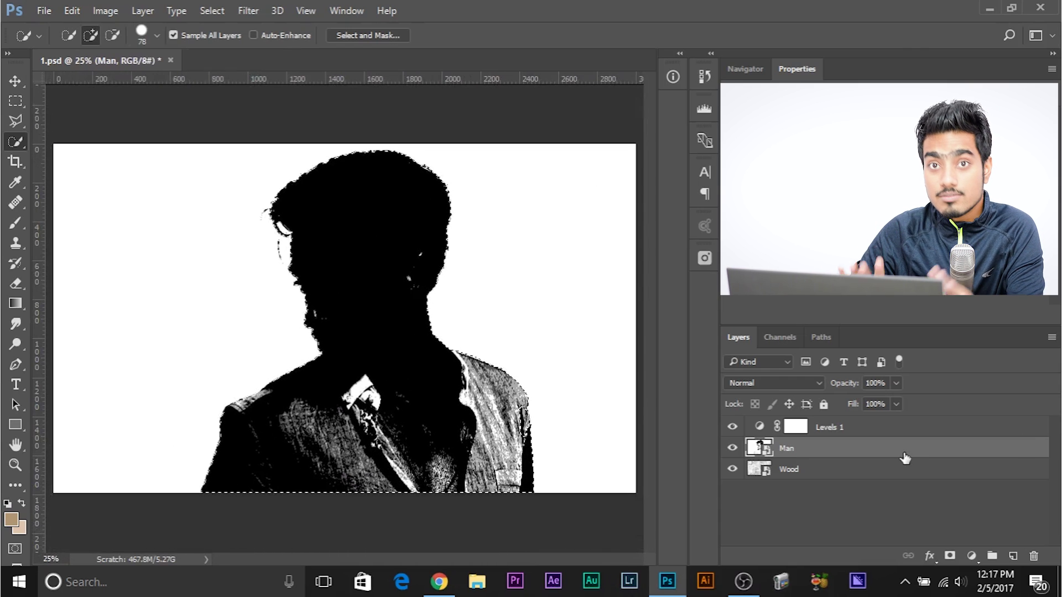
# - Hide the Levels layer, turn the selection into a mask on Man, and hide Wood
pyautogui.click(731, 428)
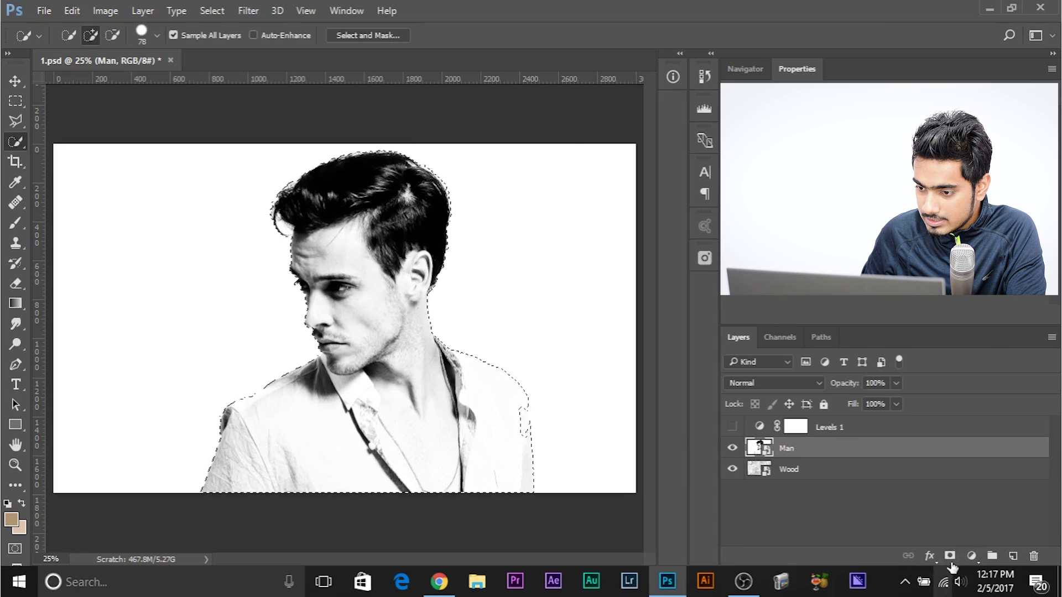
pyautogui.click(949, 557)
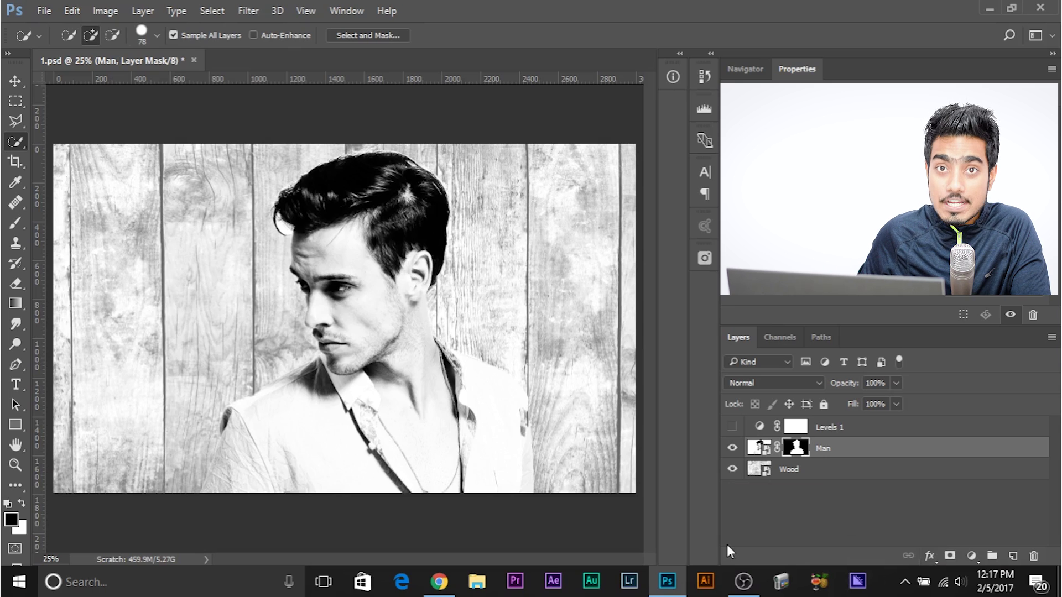
pyautogui.click(733, 469)
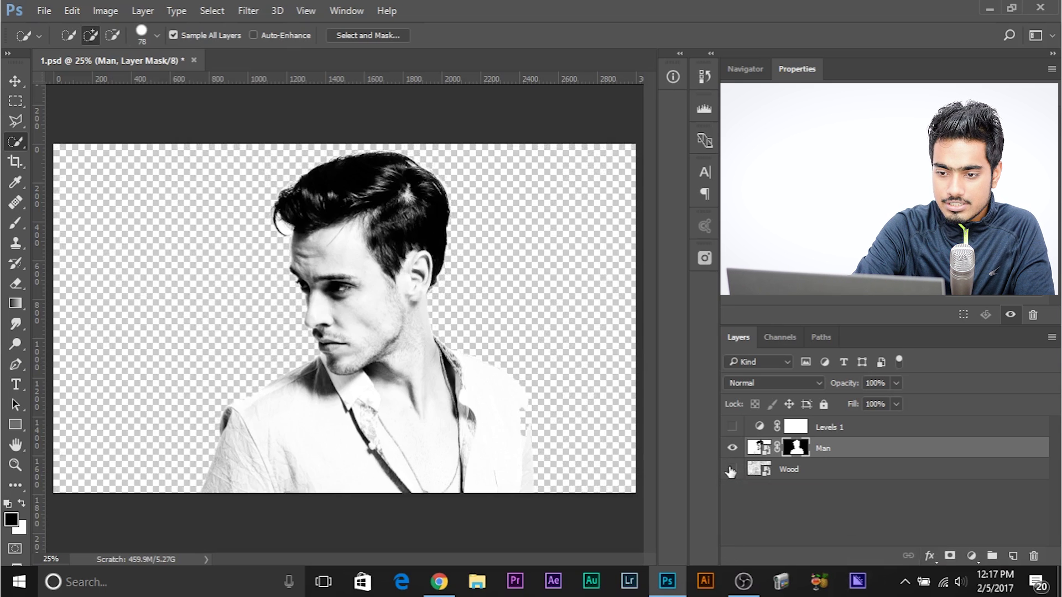
# - Inspect the cut-out's head and collar edges close up and open Select and Mask
pyautogui.hotkey('ctrl', '+')
pyautogui.hotkey('ctrl', '+')
pyautogui.hotkey('ctrl', '+')
pyautogui.hotkey('ctrl', '+')
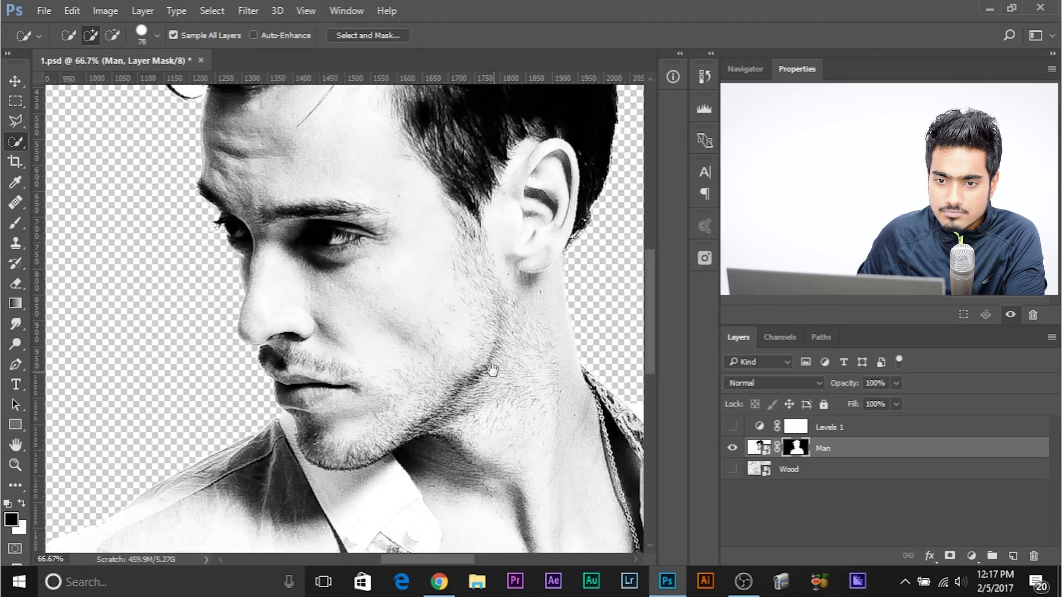
pyautogui.moveTo(508, 308); pyautogui.dragTo(513, 441)
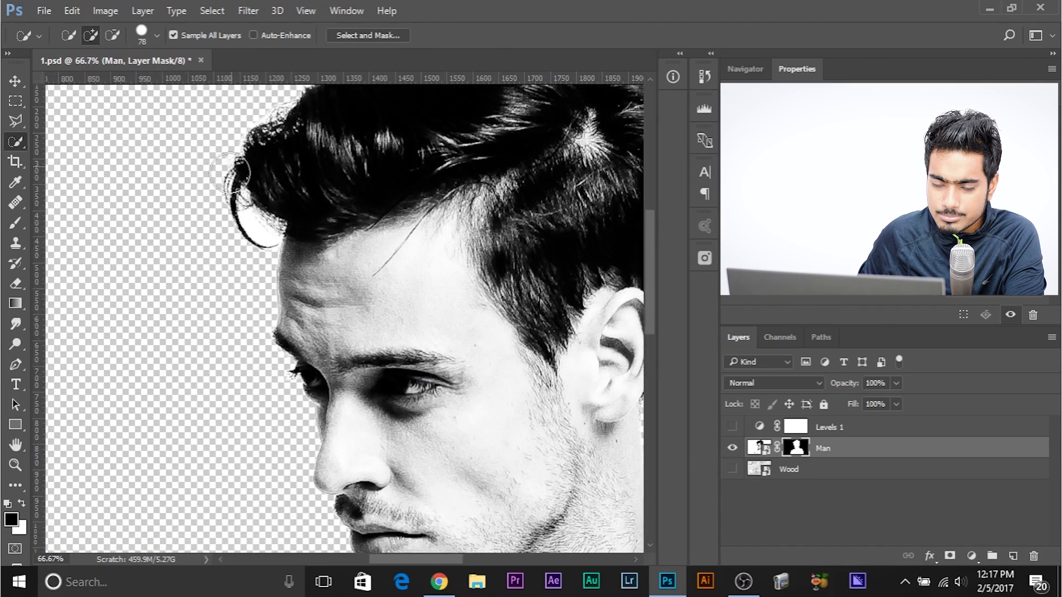
pyautogui.moveTo(291, 145); pyautogui.dragTo(3, 83)
pyautogui.moveTo(641, 531); pyautogui.dragTo(481, 180)
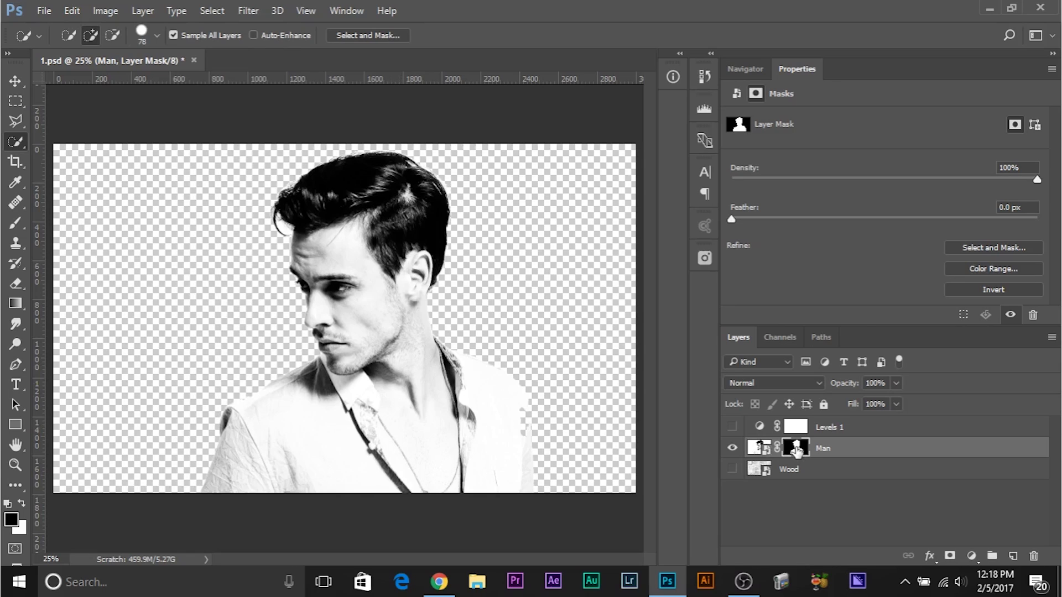
pyautogui.click(992, 247)
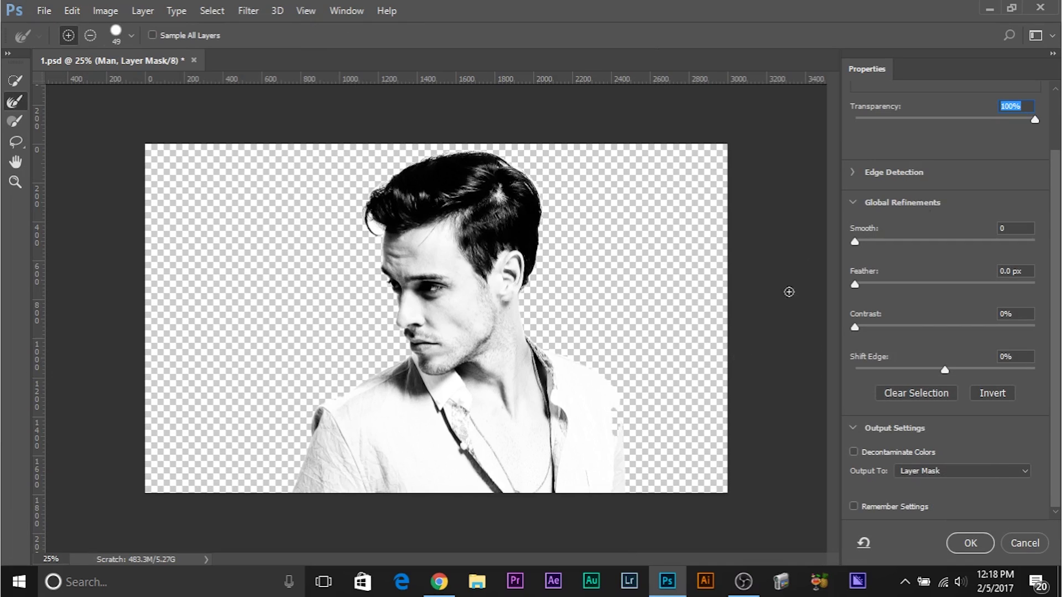
# - Preview the mask in Onion Skin view at 73% opacity, zoomed to 50%
pyautogui.scroll(2, 974, 181)
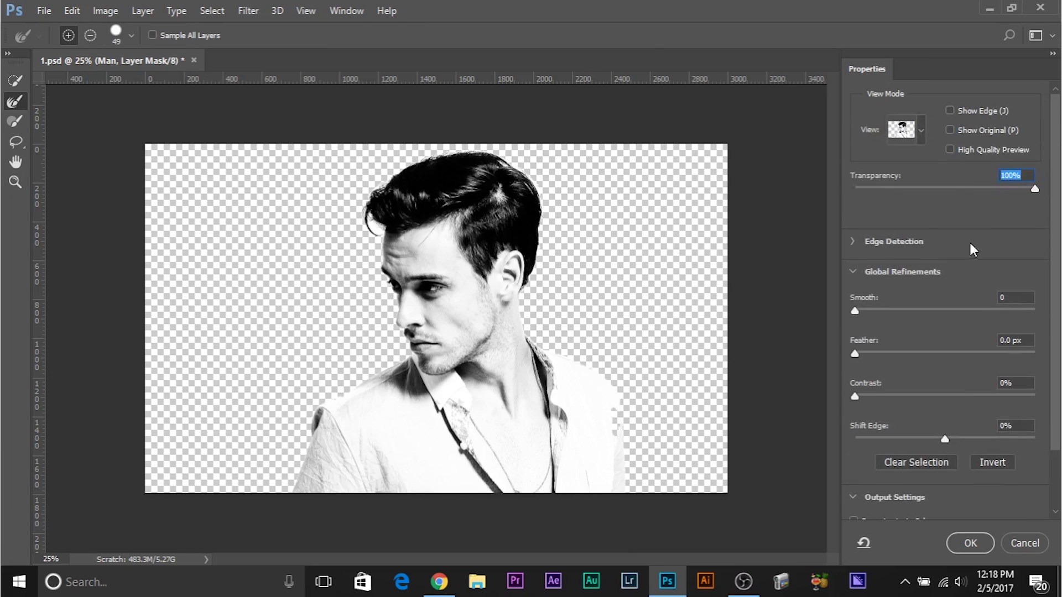
pyautogui.click(922, 129)
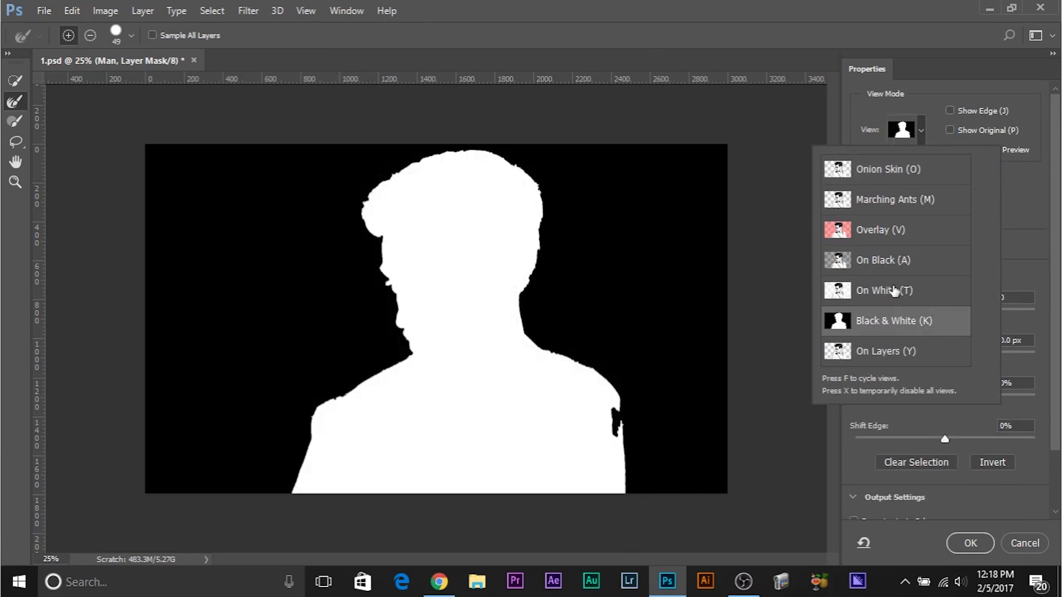
pyautogui.click(1036, 249)
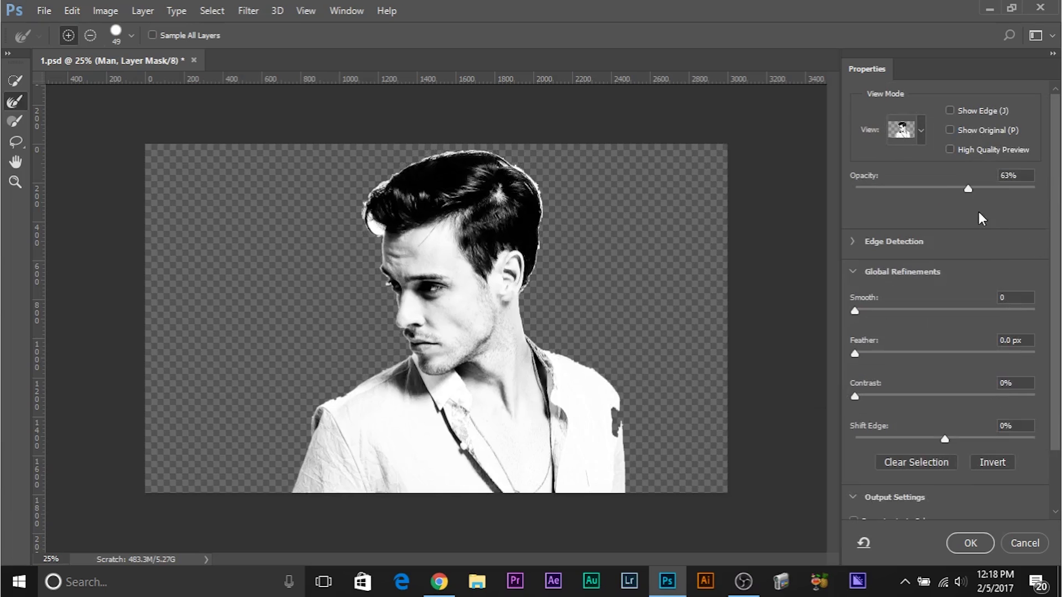
pyautogui.moveTo(969, 189); pyautogui.dragTo(991, 188)
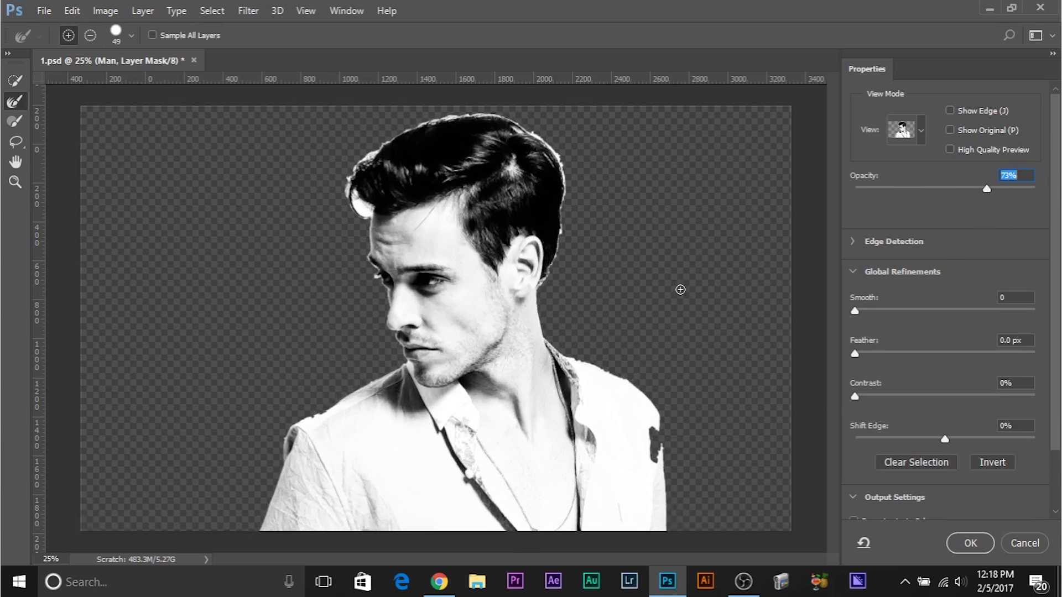
pyautogui.hotkey('ctrl', '+')
pyautogui.hotkey('ctrl', '+')
# - Remove the white halo along the top of the hair with a 129 px Refine Edge Brush
pyautogui.moveTo(375, 376)
pyautogui.mouseDown()
pyautogui.moveTo(375, 411)
pyautogui.moveTo(400, 427)
pyautogui.mouseUp()
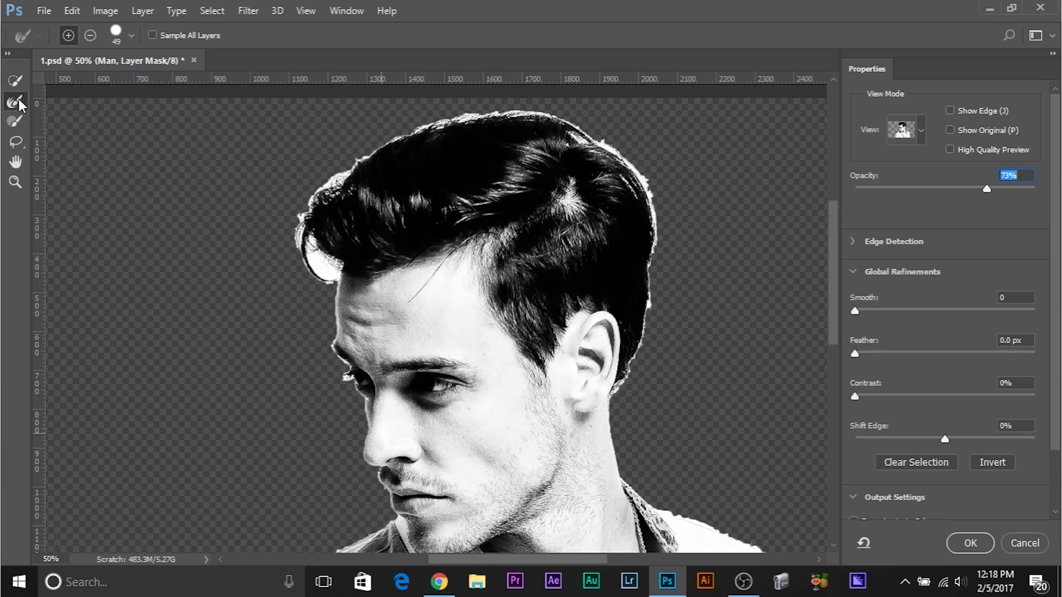
pyautogui.moveTo(272, 256)
pyautogui.mouseDown()
pyautogui.moveTo(307, 250)
pyautogui.moveTo(316, 266)
pyautogui.moveTo(302, 247)
pyautogui.mouseUp()
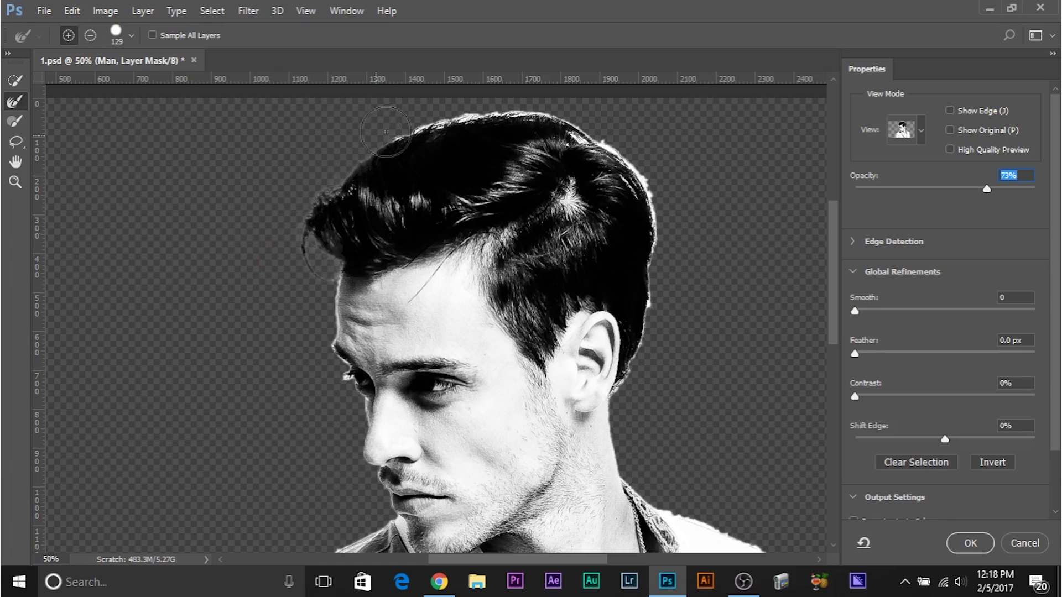
pyautogui.moveTo(386, 131); pyautogui.dragTo(546, 102)
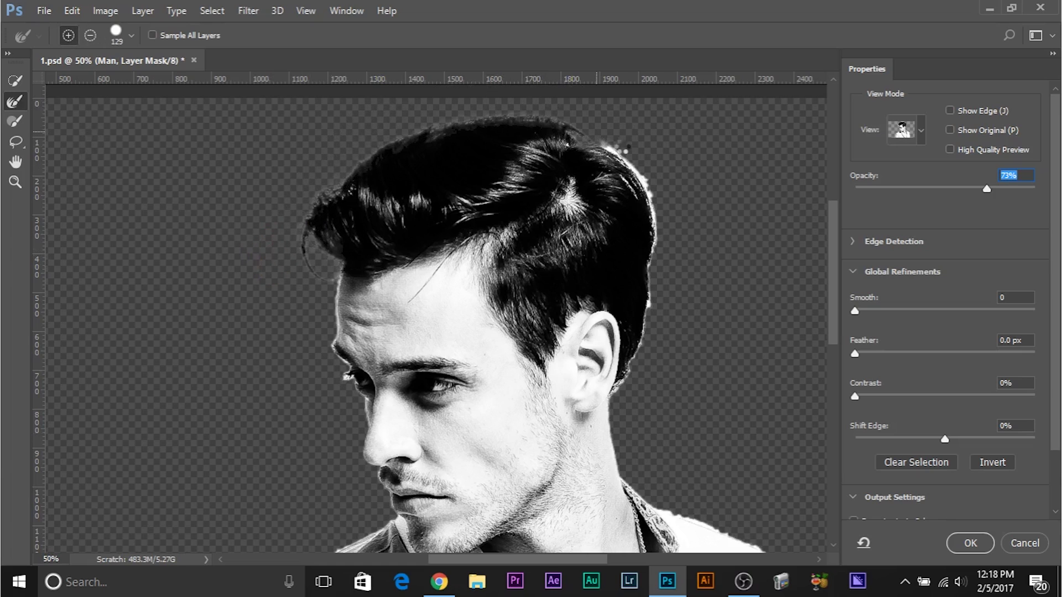
pyautogui.moveTo(621, 147)
pyautogui.mouseDown()
pyautogui.moveTo(600, 147)
pyautogui.moveTo(641, 178)
pyautogui.mouseUp()
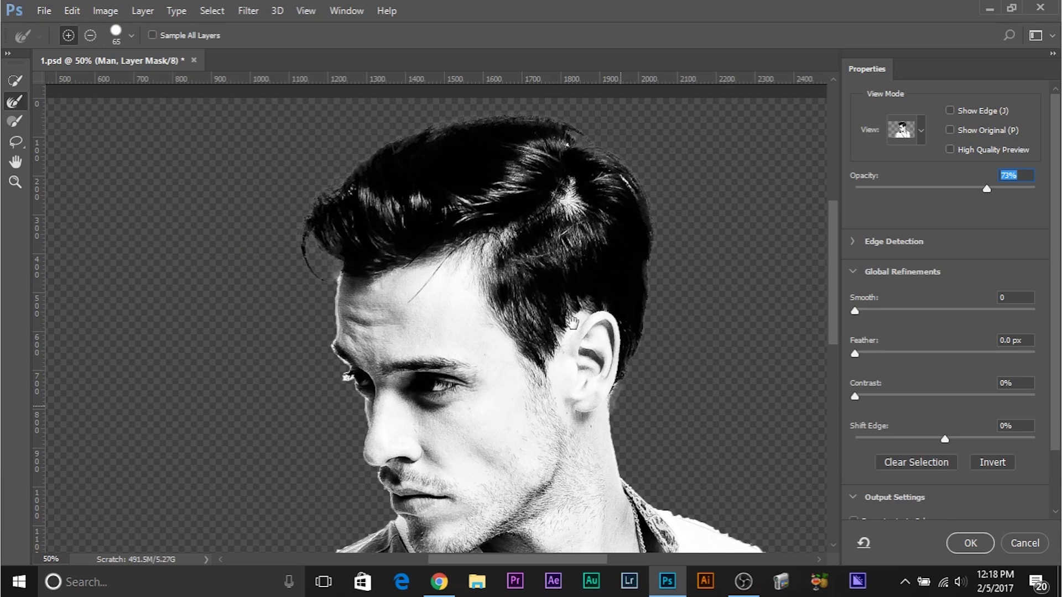
# - Zoom to 100% on the hairline and refine its edge with a 29 px brush
pyautogui.moveTo(573, 322); pyautogui.dragTo(679, 281)
pyautogui.hotkey('ctrl', '+')
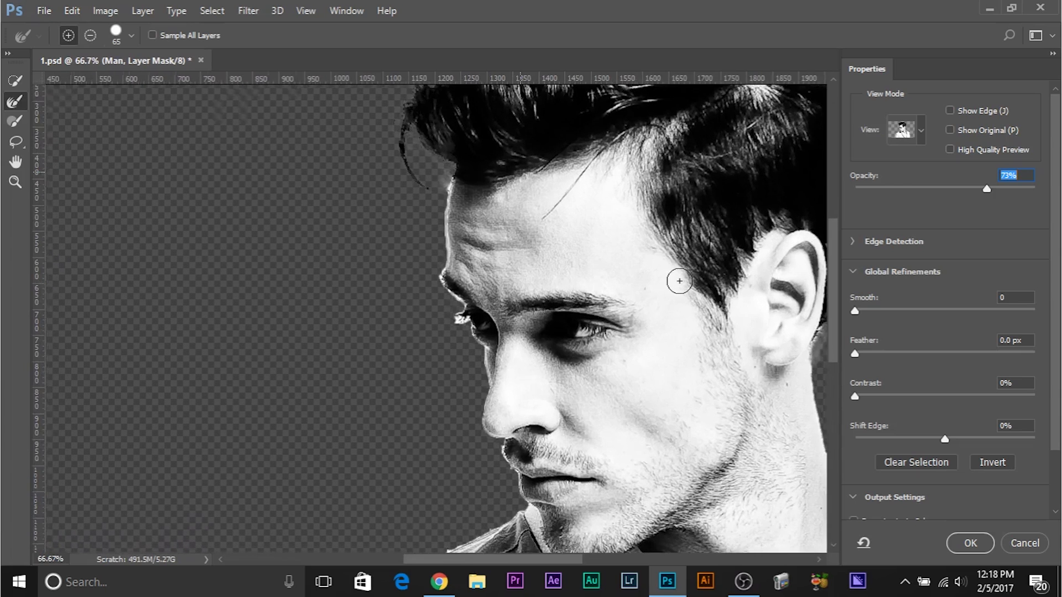
pyautogui.hotkey('ctrl', '+')
pyautogui.moveTo(434, 83); pyautogui.dragTo(404, 213)
pyautogui.keyDown('alt'); pyautogui.rightClick(390, 238); pyautogui.keyUp('alt')
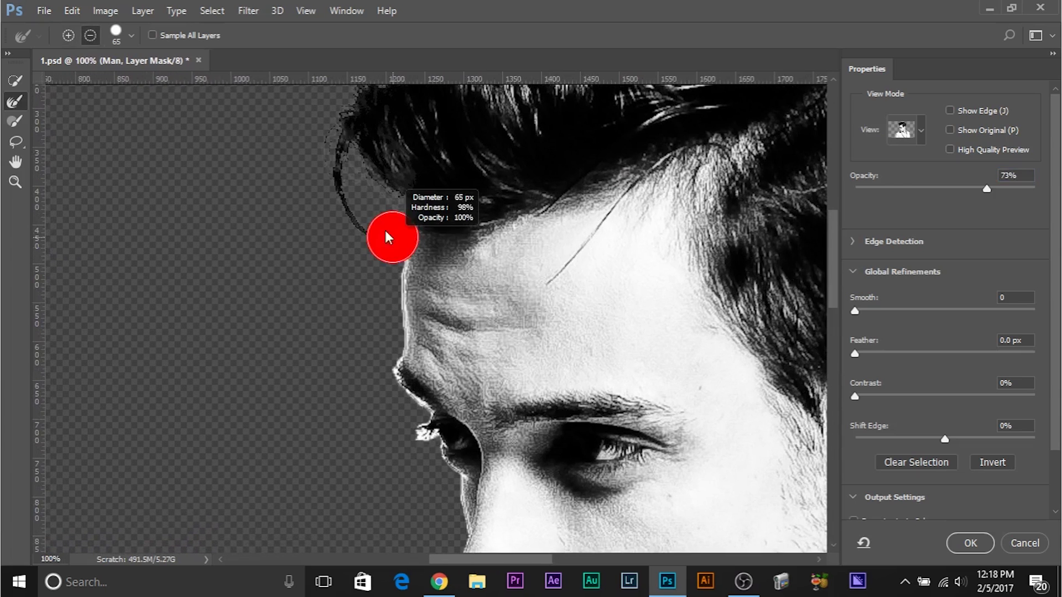
pyautogui.keyDown('alt'); pyautogui.rightClick(360, 218); pyautogui.keyUp('alt')
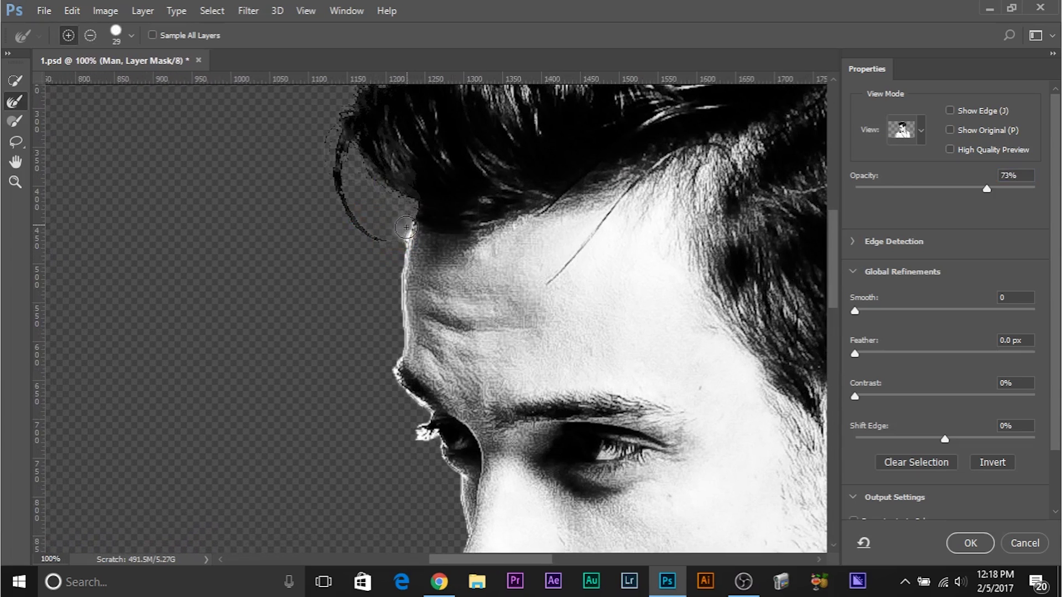
pyautogui.moveTo(406, 226); pyautogui.dragTo(405, 231)
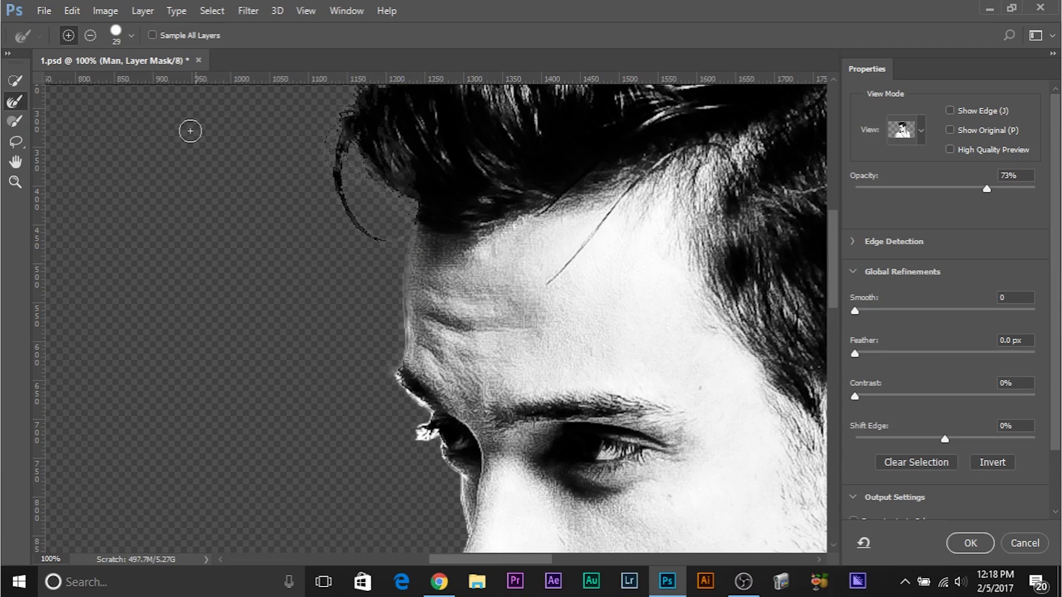
# - Fill the dark gap in the shoulder's mask with the Brush tool at size 96
pyautogui.click(15, 121)
pyautogui.moveTo(756, 497)
pyautogui.mouseDown()
pyautogui.moveTo(326, 228)
pyautogui.moveTo(243, 139)
pyautogui.moveTo(231, 11)
pyautogui.moveTo(206, 72)
pyautogui.mouseUp()
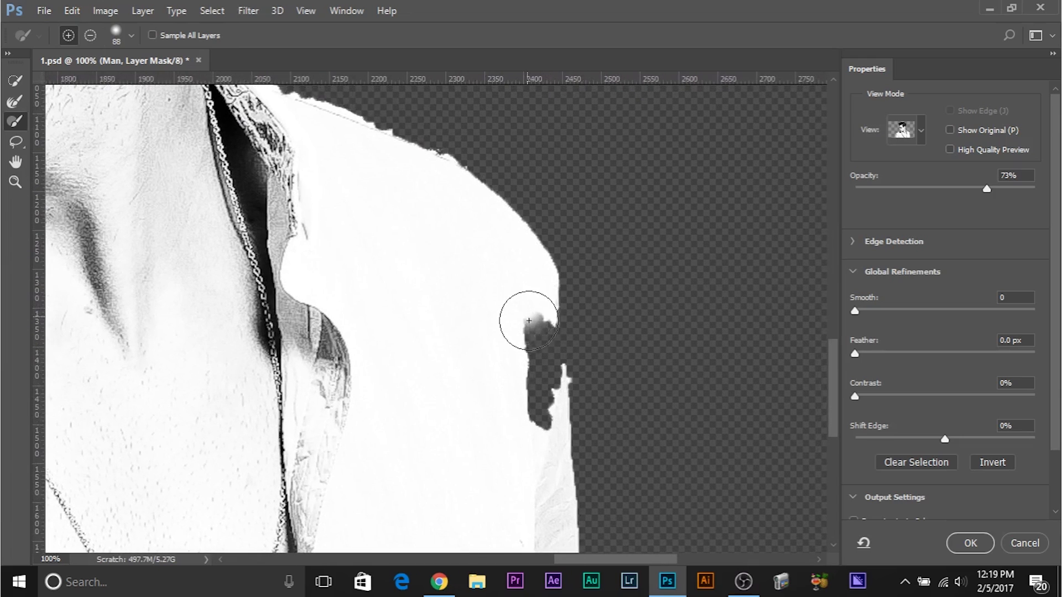
pyautogui.keyDown('alt'); pyautogui.click(524, 332); pyautogui.keyUp('alt')
pyautogui.moveTo(524, 332); pyautogui.dragTo(510, 398)
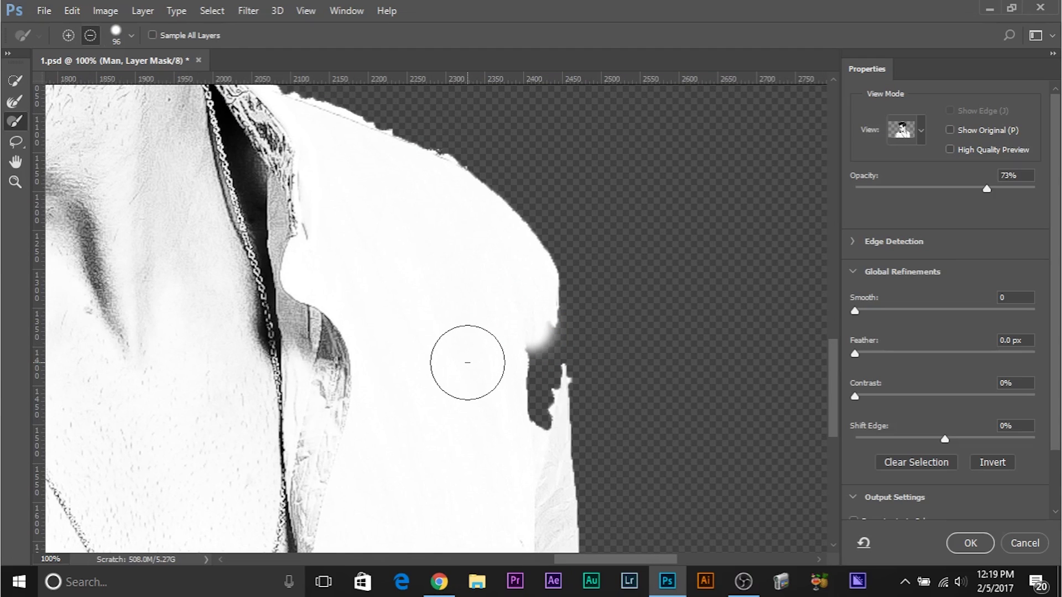
pyautogui.moveTo(467, 363)
pyautogui.mouseDown()
pyautogui.moveTo(438, 243)
pyautogui.moveTo(470, 102)
pyautogui.moveTo(471, 368)
pyautogui.moveTo(463, 354)
pyautogui.mouseUp()
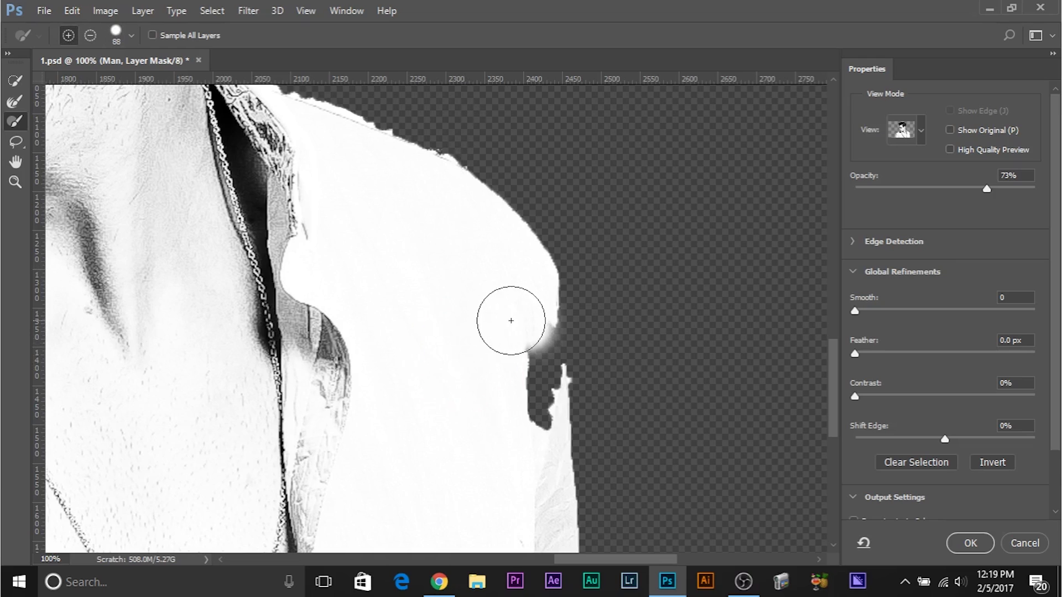
pyautogui.moveTo(511, 321)
pyautogui.mouseDown()
pyautogui.moveTo(533, 374)
pyautogui.moveTo(531, 421)
pyautogui.mouseUp()
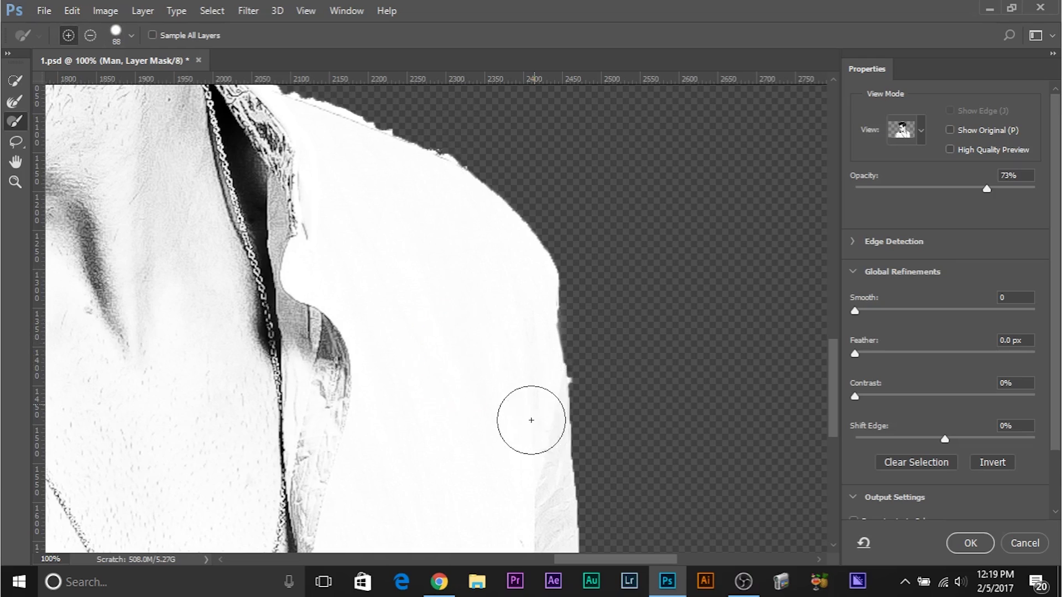
# - Soften the left shoulder's mask edge with the Refine Edge Brush
pyautogui.moveTo(352, 206)
pyautogui.mouseDown()
pyautogui.moveTo(393, 294)
pyautogui.moveTo(374, 325)
pyautogui.mouseUp()
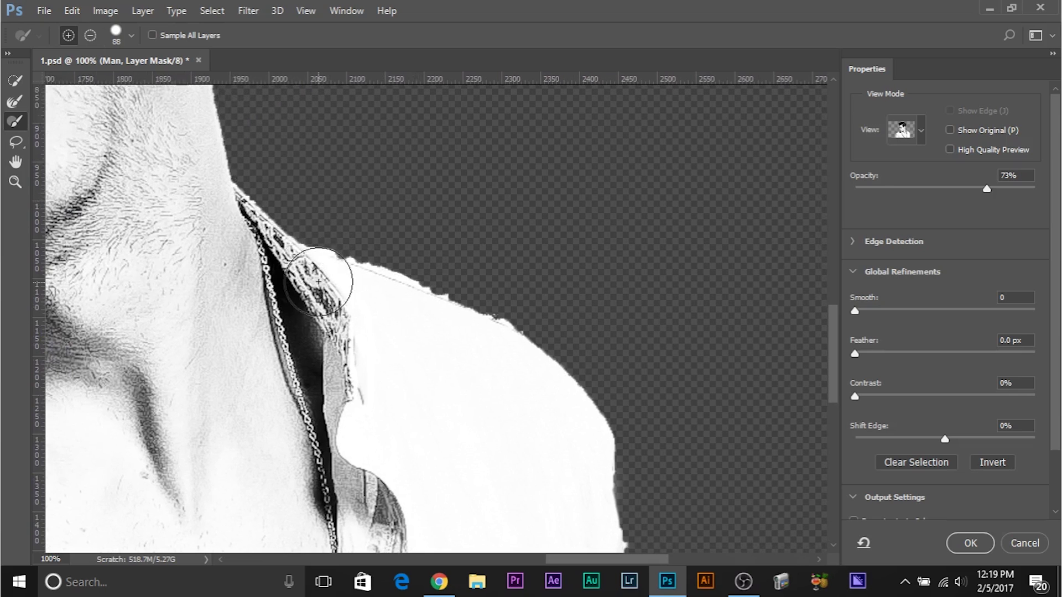
pyautogui.click(24, 103)
pyautogui.moveTo(311, 221); pyautogui.dragTo(792, 184)
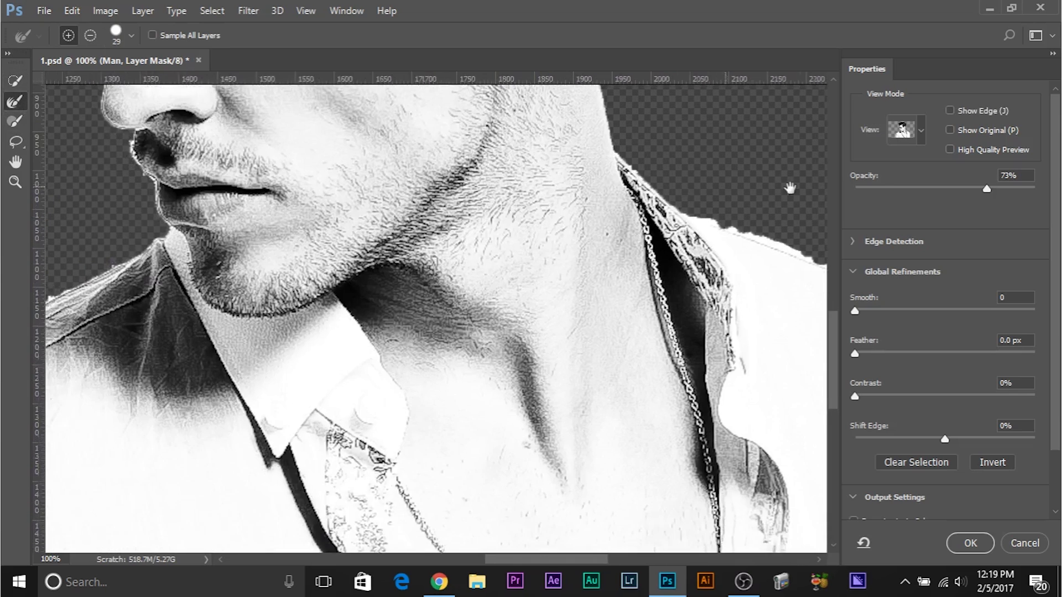
pyautogui.moveTo(229, 396); pyautogui.dragTo(290, 378)
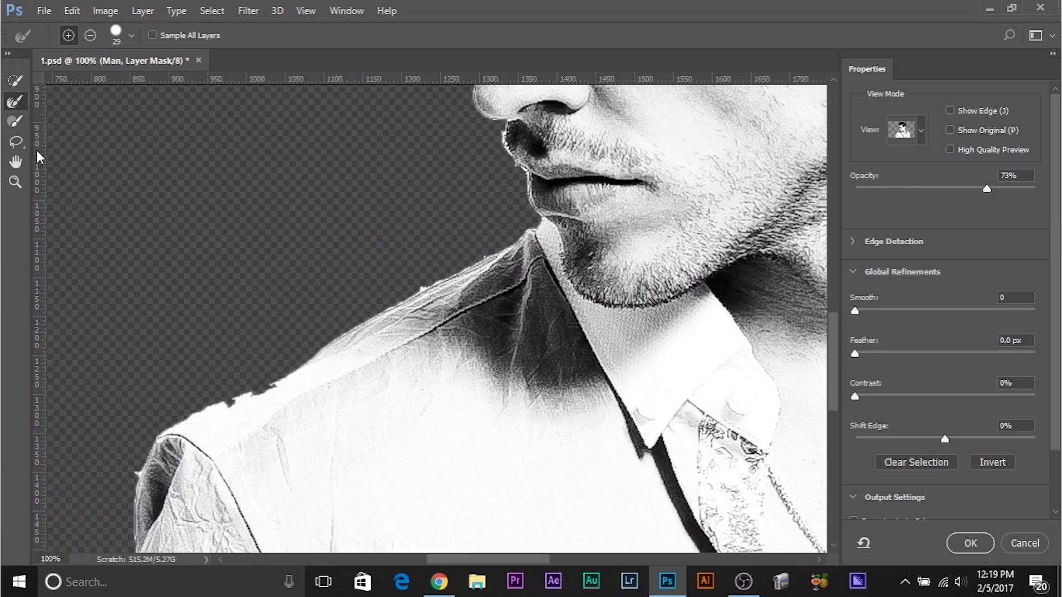
# - Clean the stray patch at the eye corner with Quick Selection and a 41 px Refine Edge Brush, then apply
pyautogui.click(15, 121)
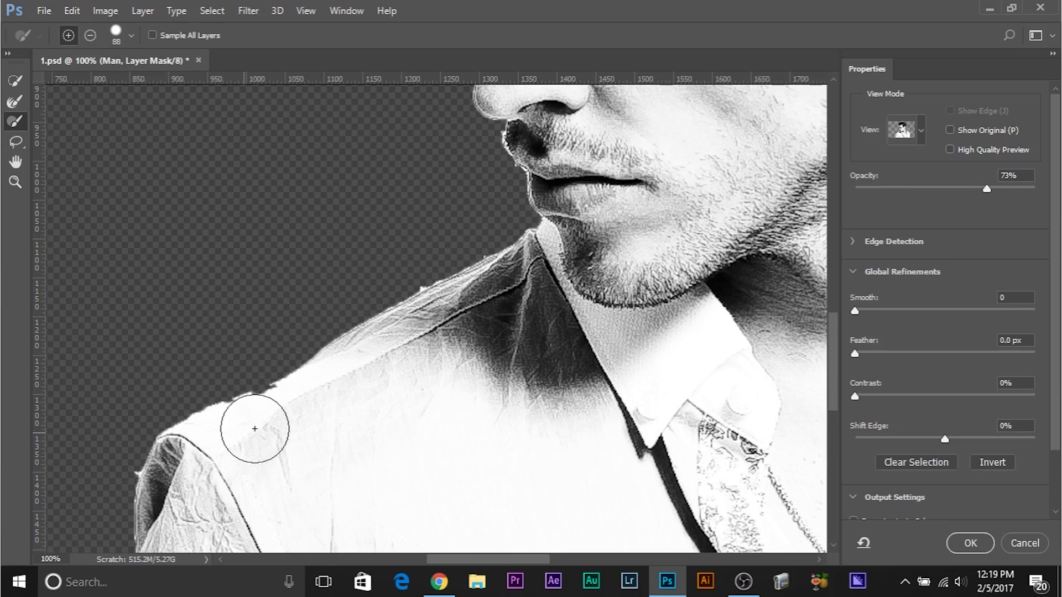
pyautogui.moveTo(536, 324); pyautogui.dragTo(622, 496)
pyautogui.click(15, 81)
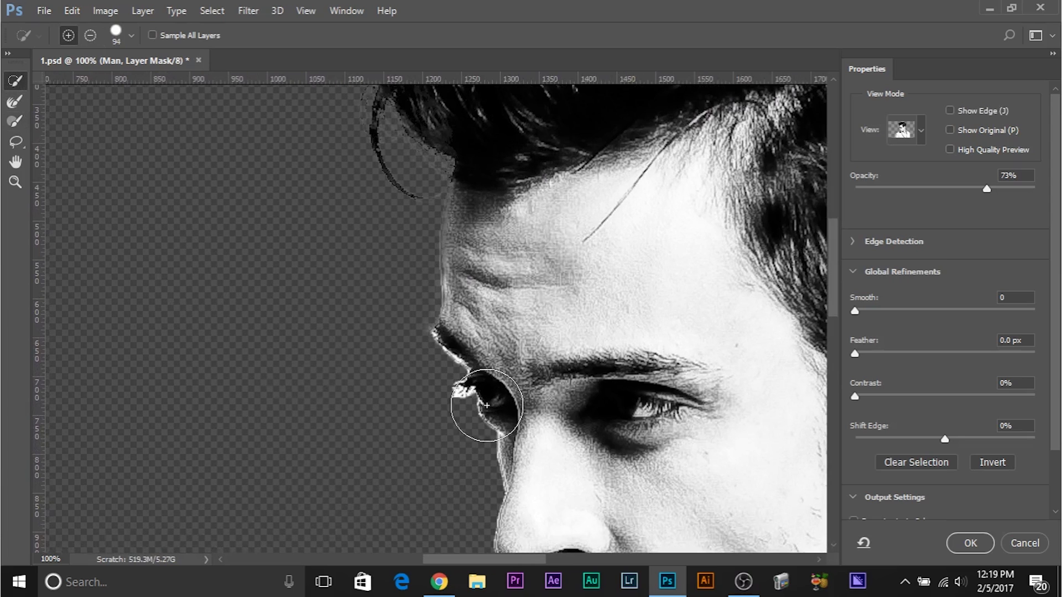
pyautogui.moveTo(450, 387)
pyautogui.mouseDown()
pyautogui.moveTo(437, 381)
pyautogui.moveTo(417, 421)
pyautogui.moveTo(344, 391)
pyautogui.mouseUp()
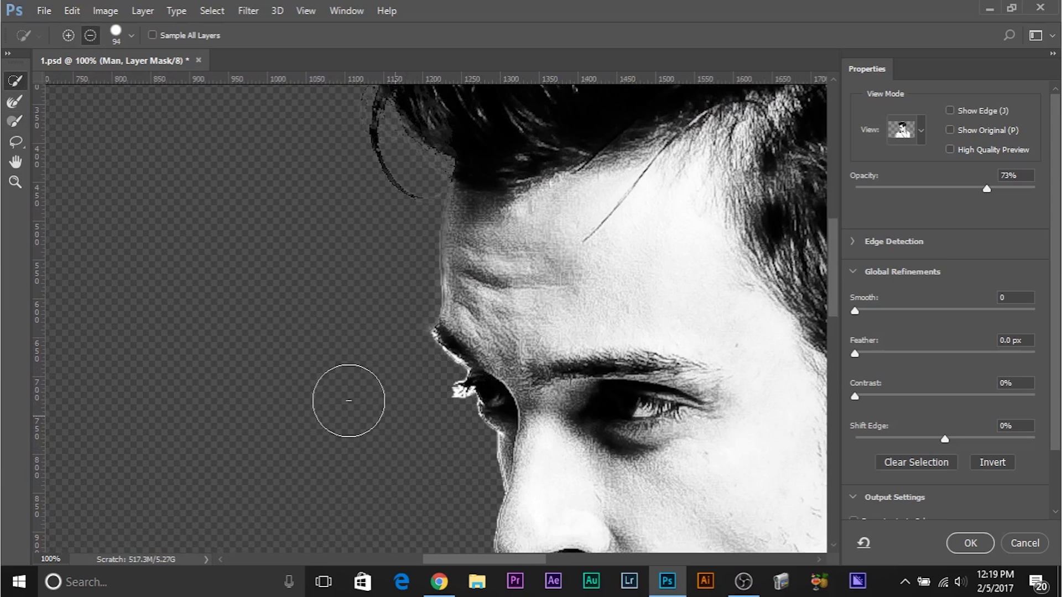
pyautogui.click(15, 102)
pyautogui.press(']')
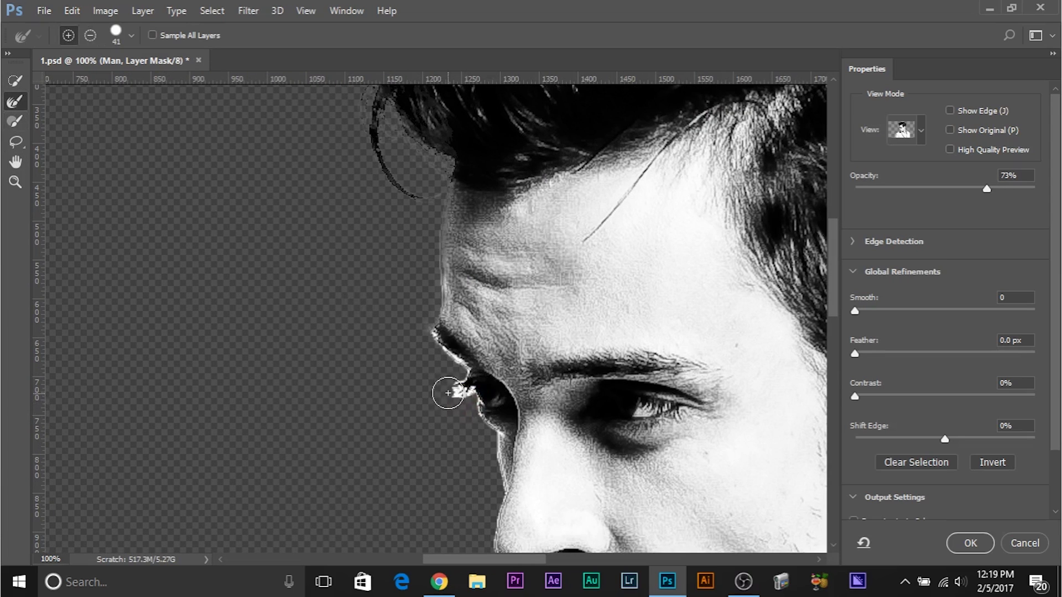
pyautogui.moveTo(450, 386); pyautogui.dragTo(464, 387)
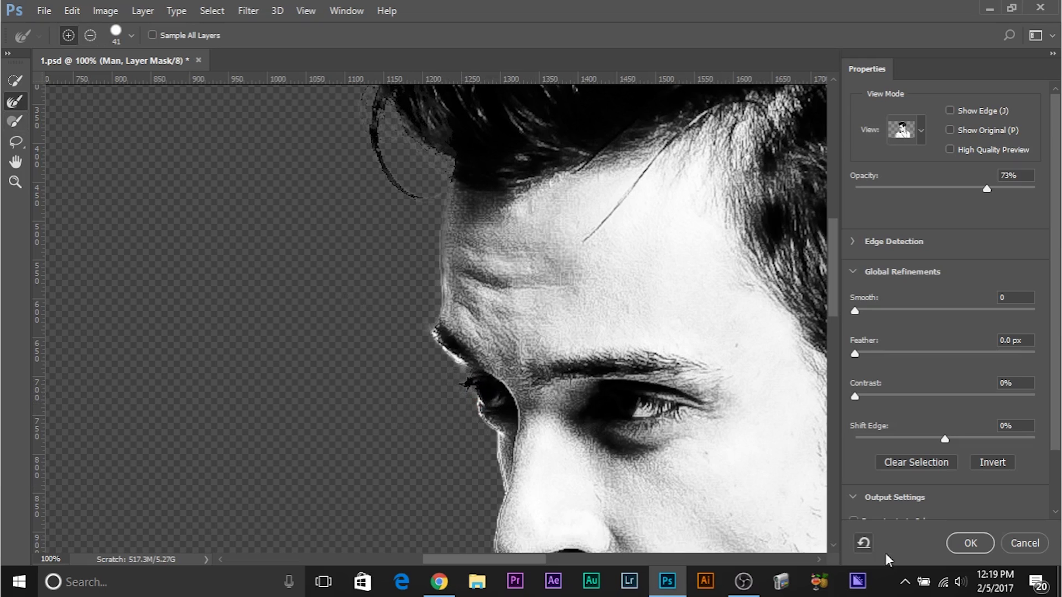
pyautogui.click(971, 543)
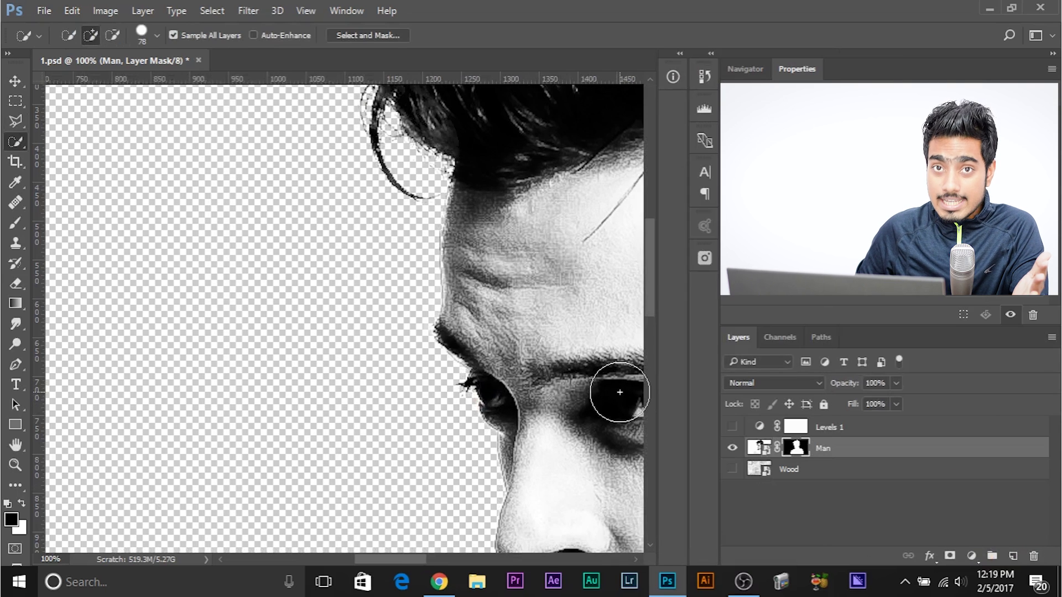
# - Zoom out and make the Wood layer visible behind the cut-out man
pyautogui.hotkey('ctrl', '-')
pyautogui.hotkey('ctrl', '-')
pyautogui.hotkey('ctrl', '-')
pyautogui.hotkey('ctrl', '-')
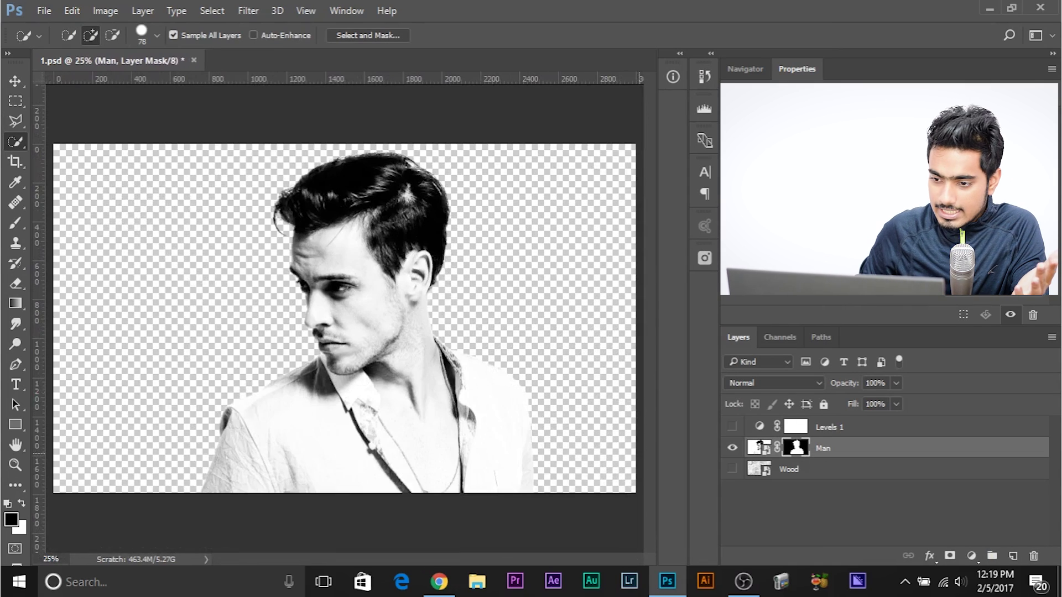
pyautogui.click(733, 468)
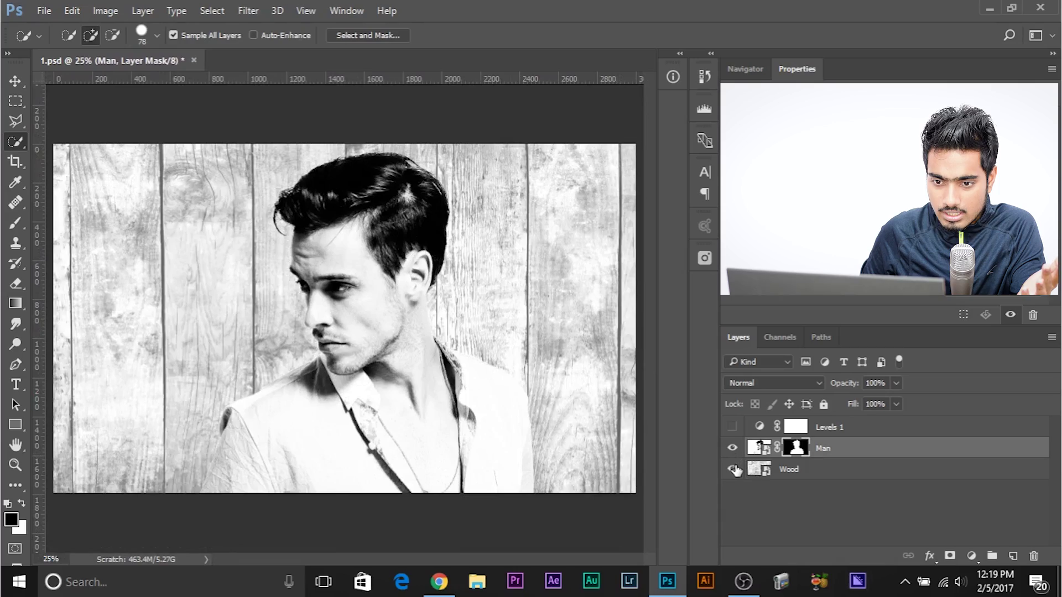